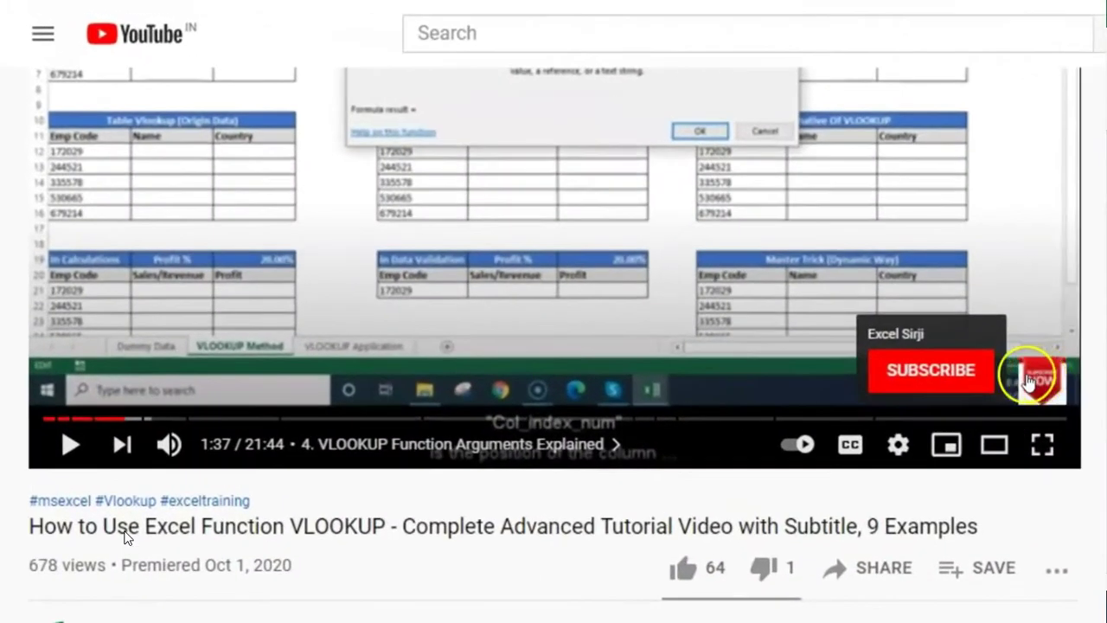
Subscribe to the VLOOKUP tutorial's channel and bring up its notification bell options
left_click(934, 359)
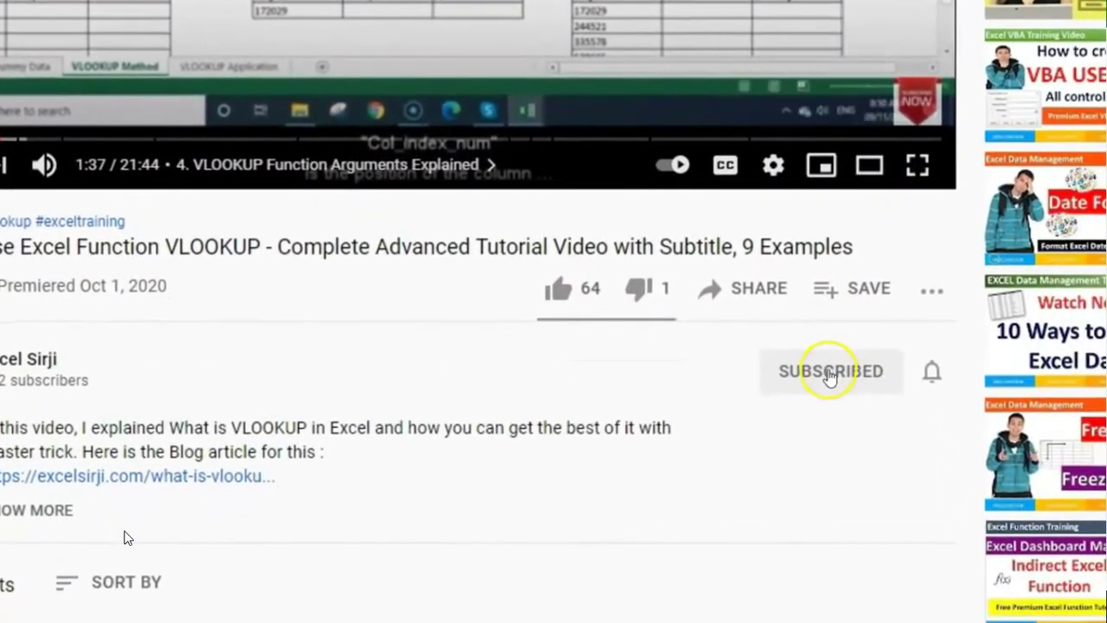
left_click(969, 460)
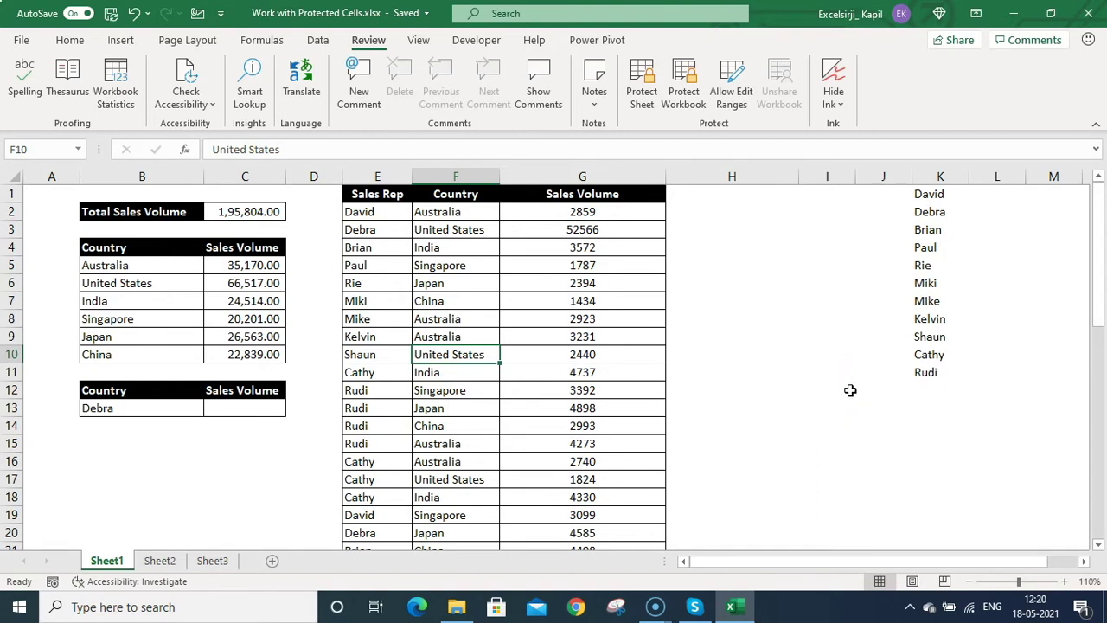
right_click(769, 244)
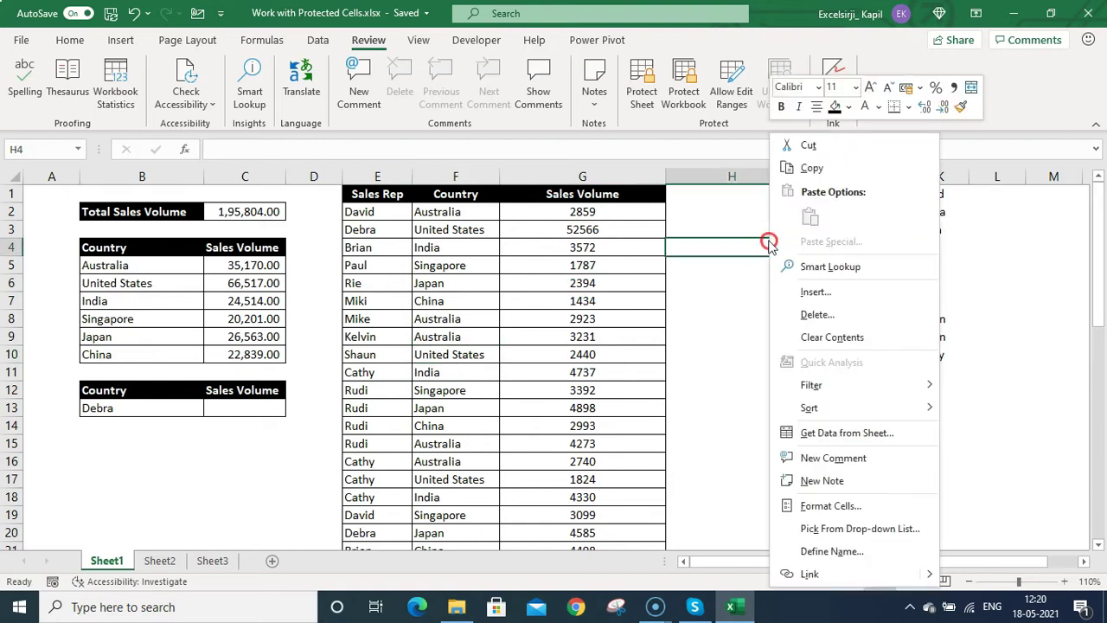
left_click(846, 507)
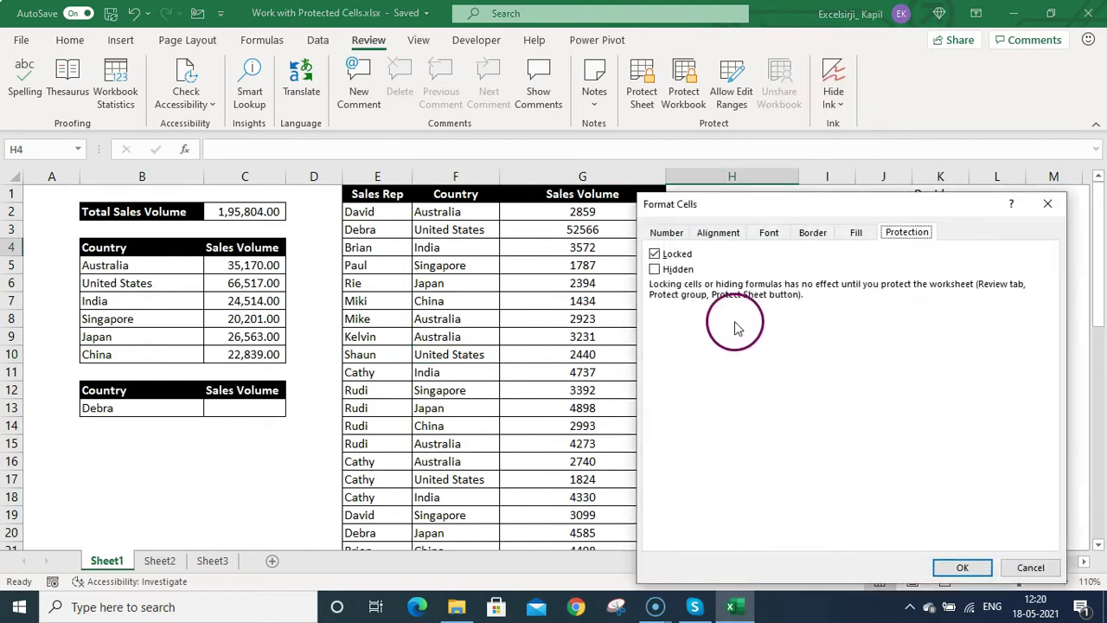
left_click_drag(781, 204, 758, 95)
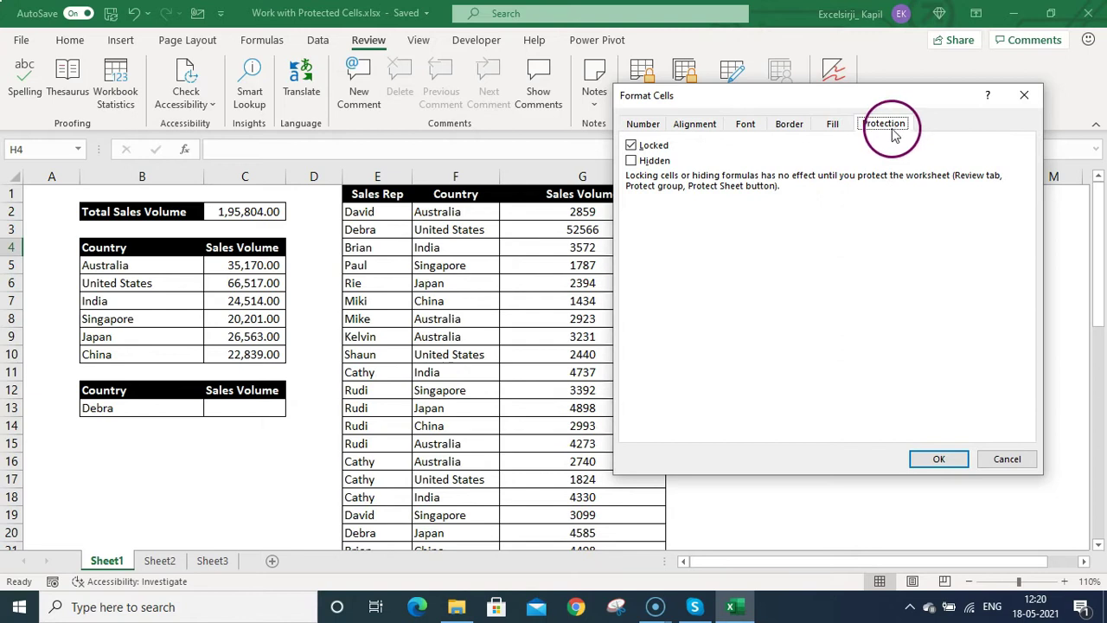
left_click(654, 153)
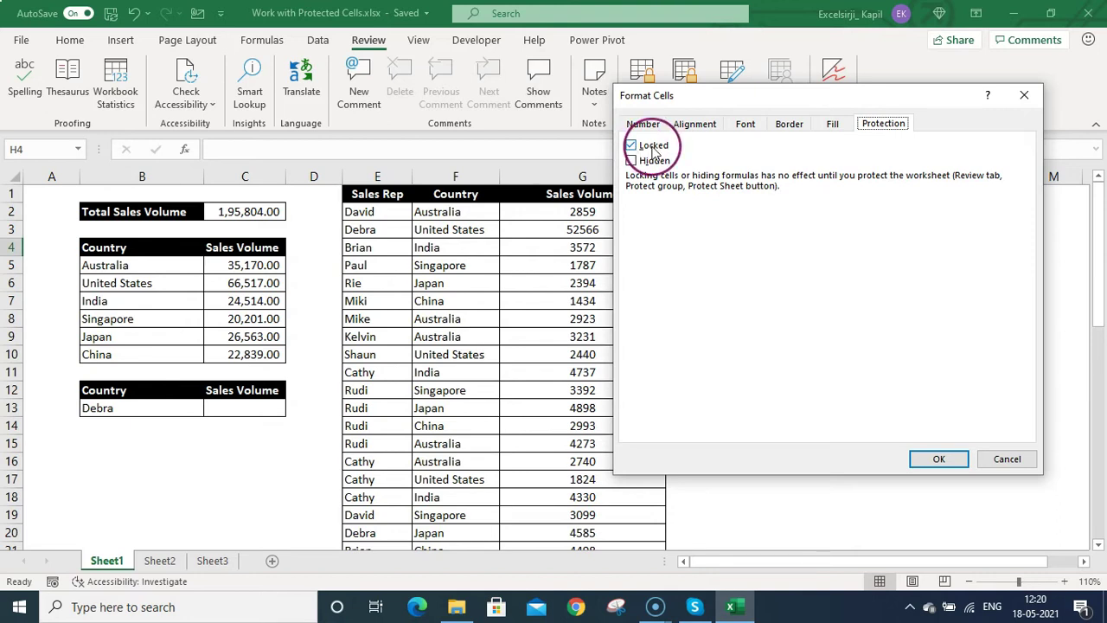
left_click(655, 153)
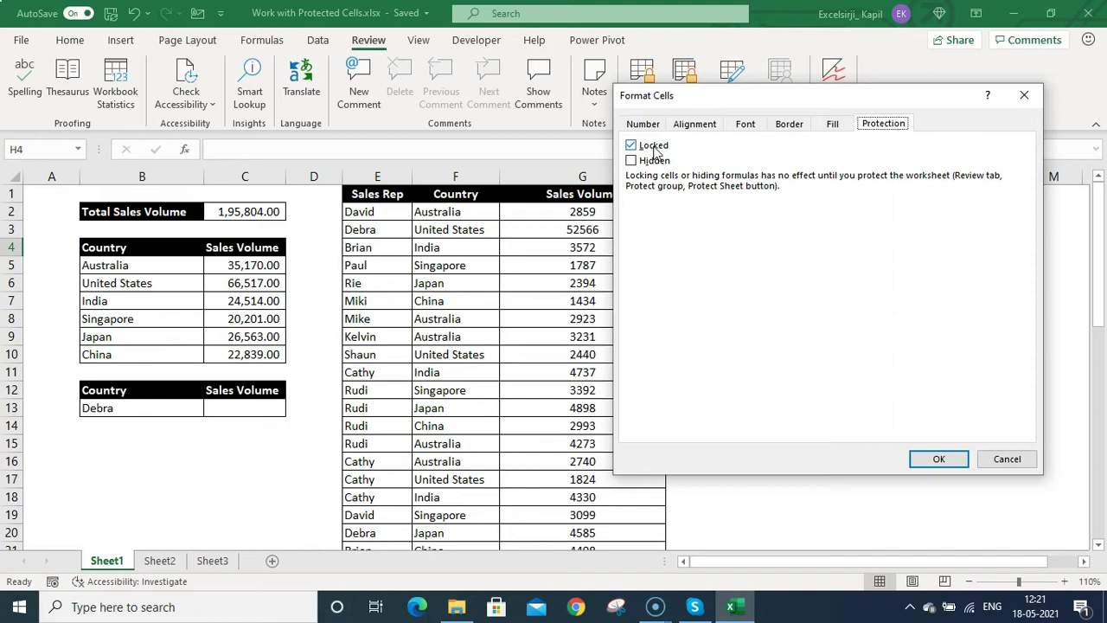
left_click(1004, 461)
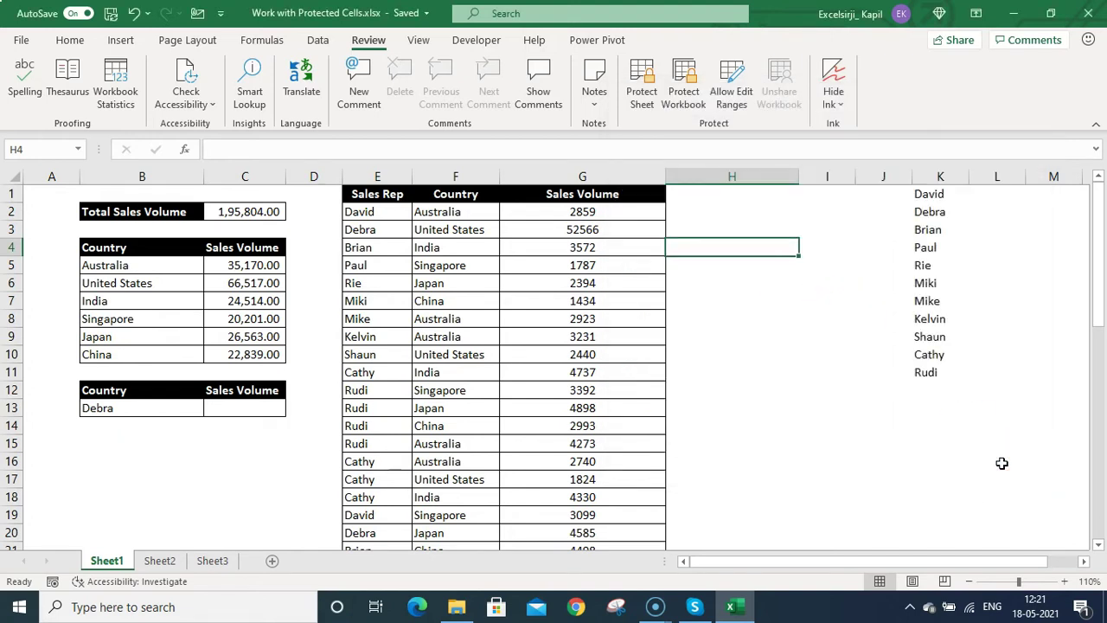
Protect Sheet1 with no password, allowing selection of both locked and unlocked cells
left_click(648, 102)
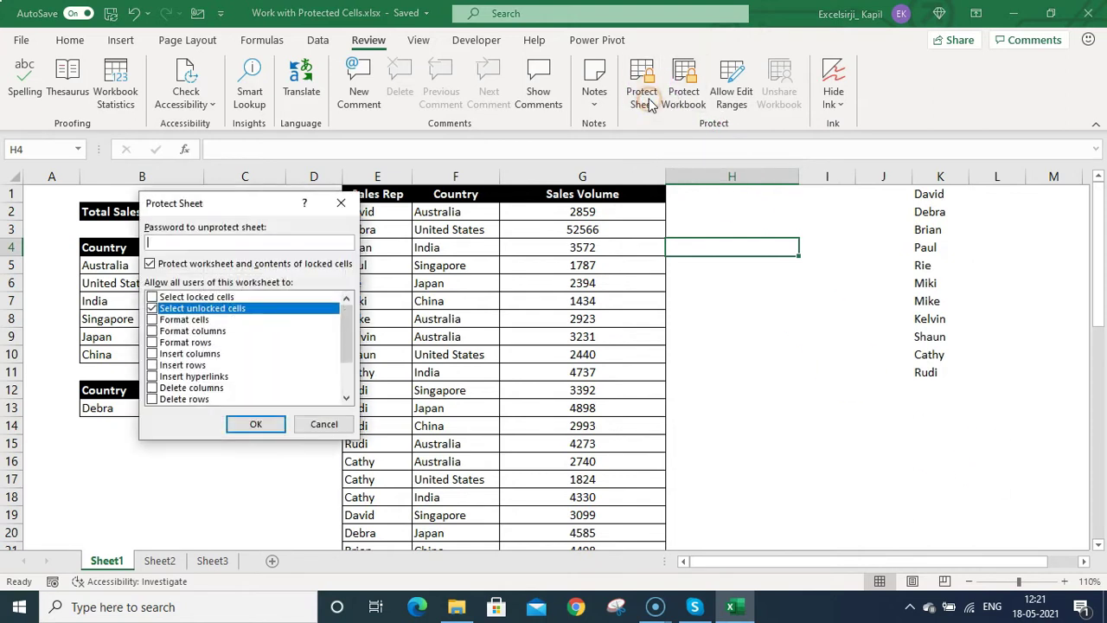
left_click(151, 297)
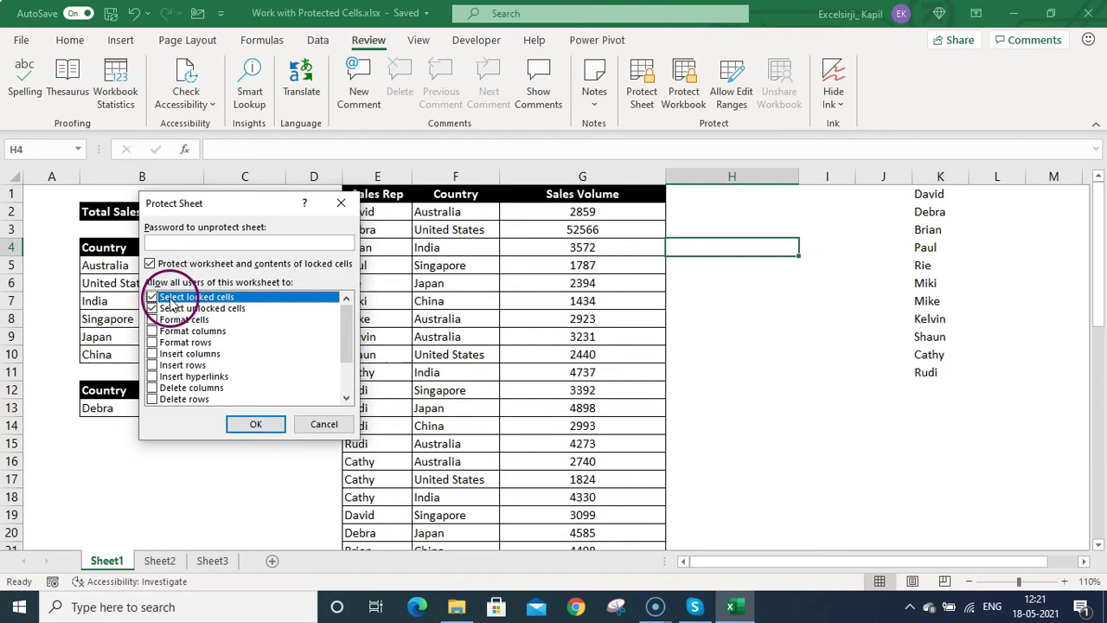
left_click(153, 297)
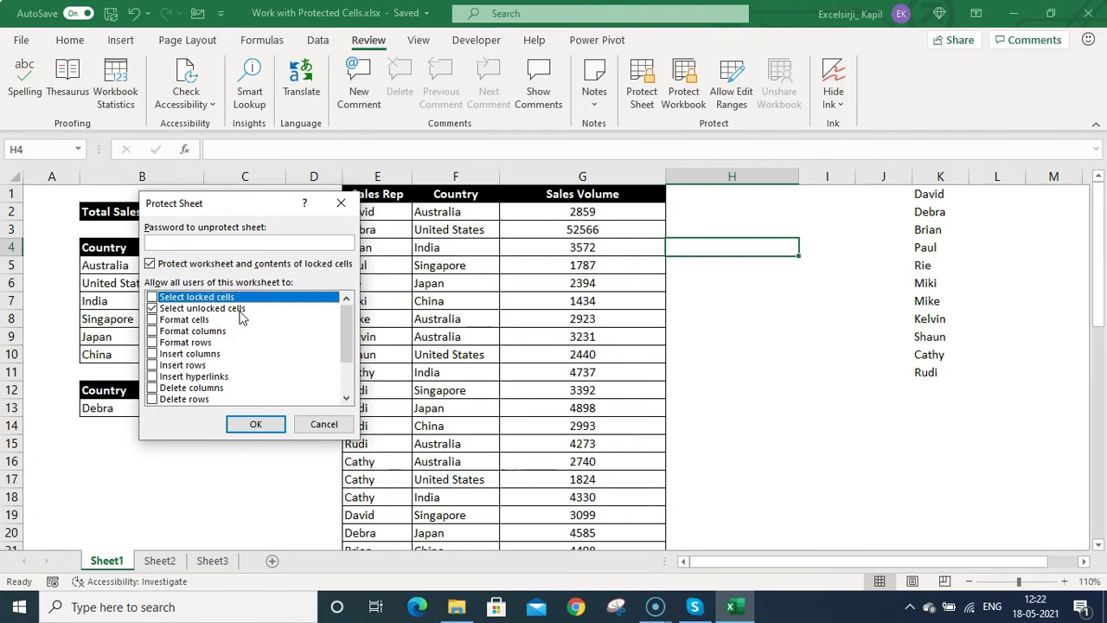
left_click(152, 298)
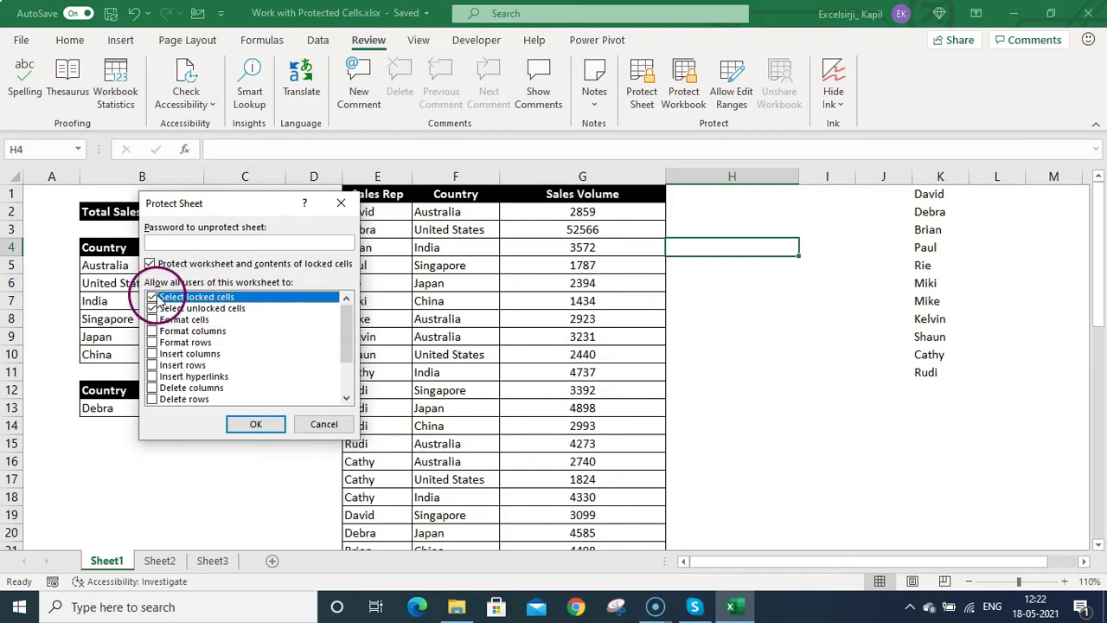
left_click(258, 425)
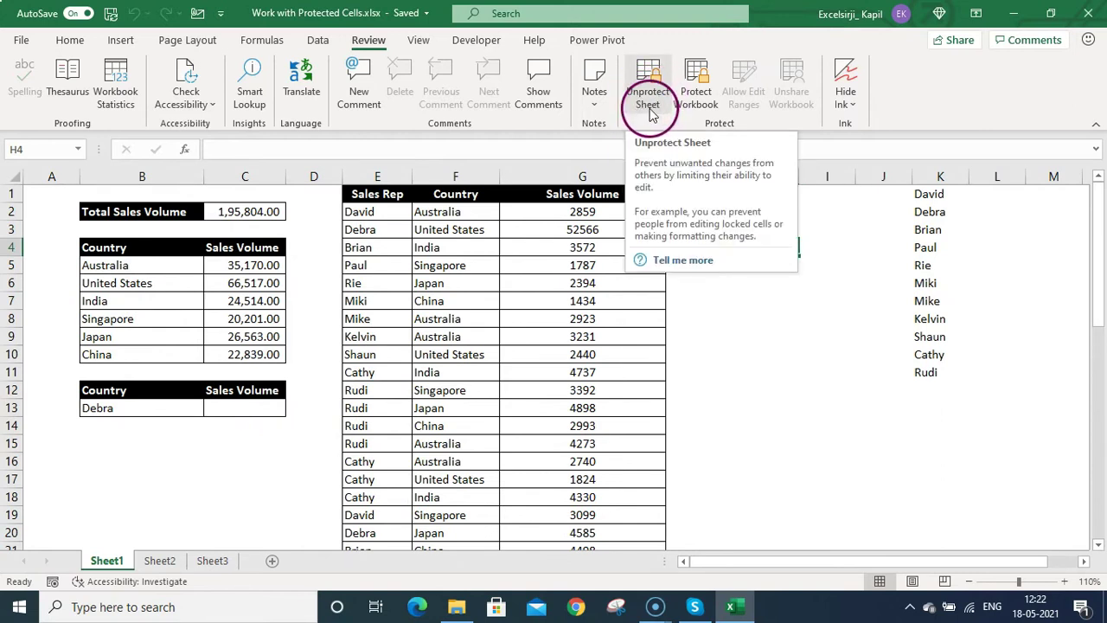
Try editing Singapore in F5, dismiss the protected-sheet warning, then unprotect Sheet1
left_click(452, 268)
double_click(456, 273)
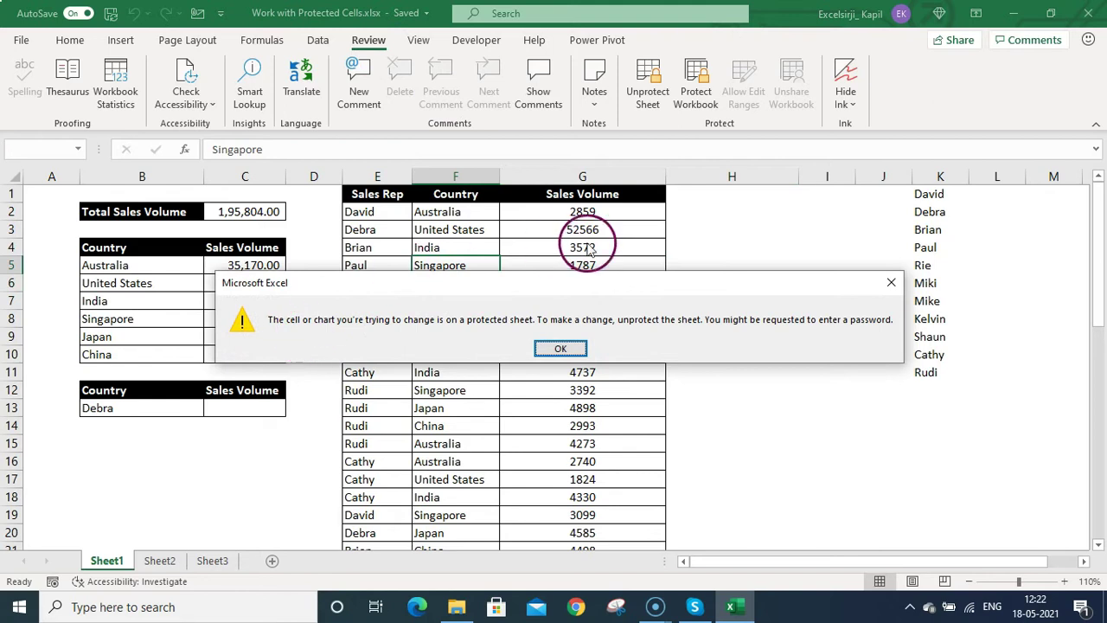
key("Return")
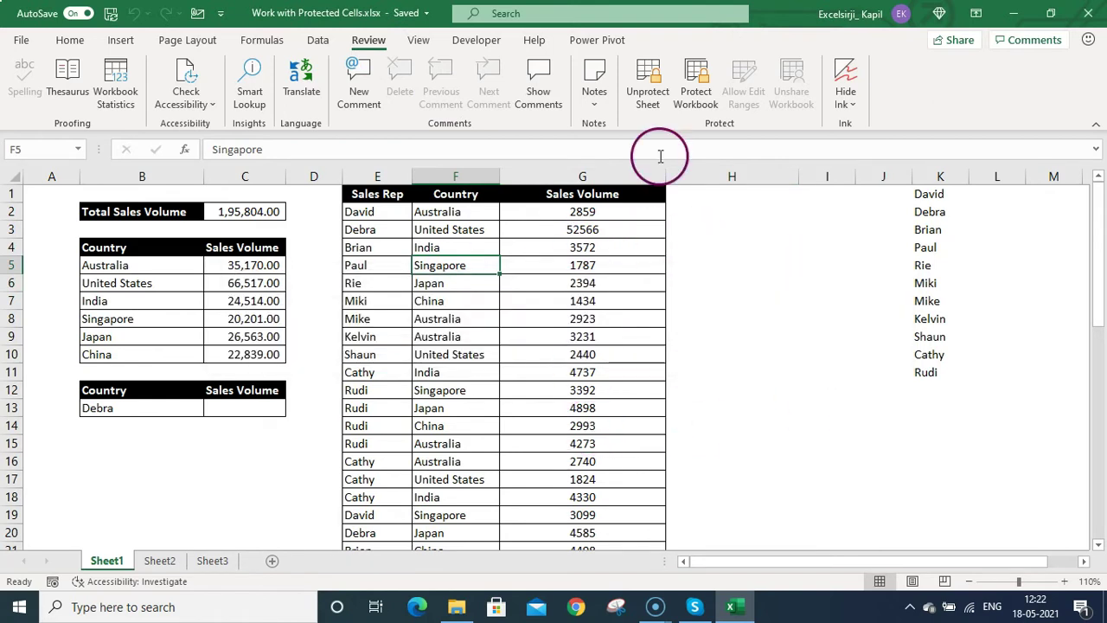
left_click(644, 94)
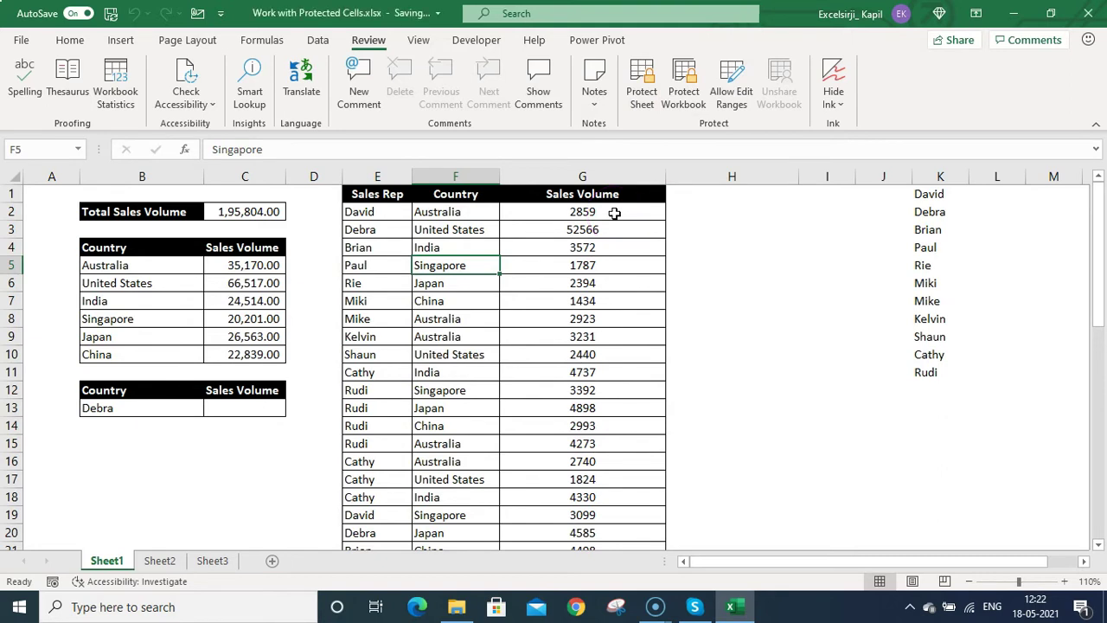
Select the extra data rows 16 through 49 below the sales table
left_click_drag(384, 195, 662, 333)
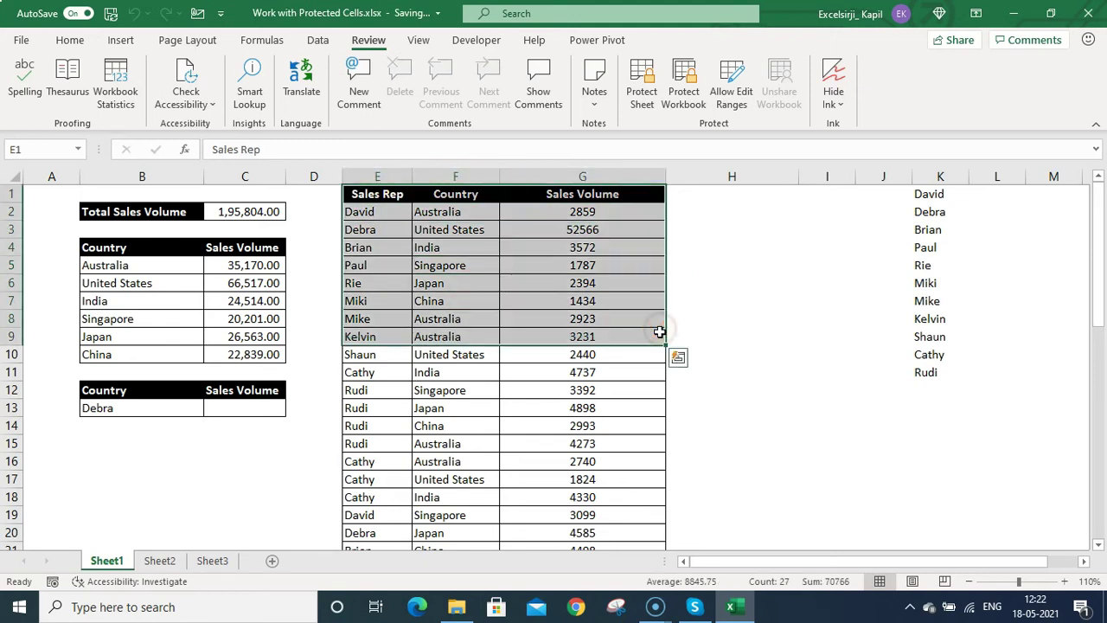
key("ctrl+shift+Down")
key("ctrl+Up")
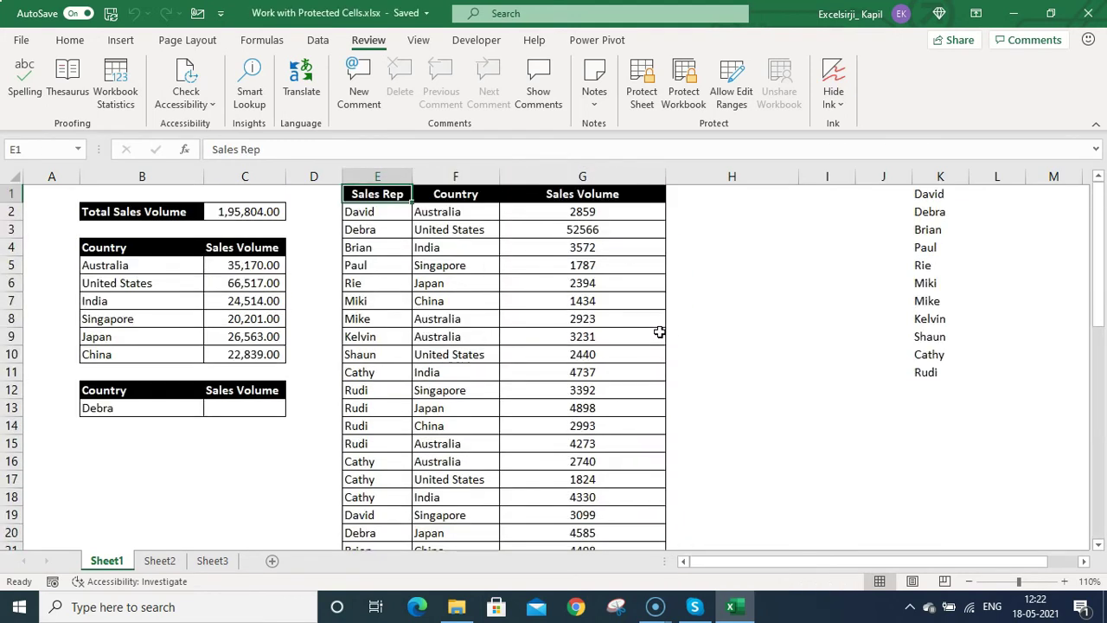
key("ctrl+Down")
key("ctrl+Up")
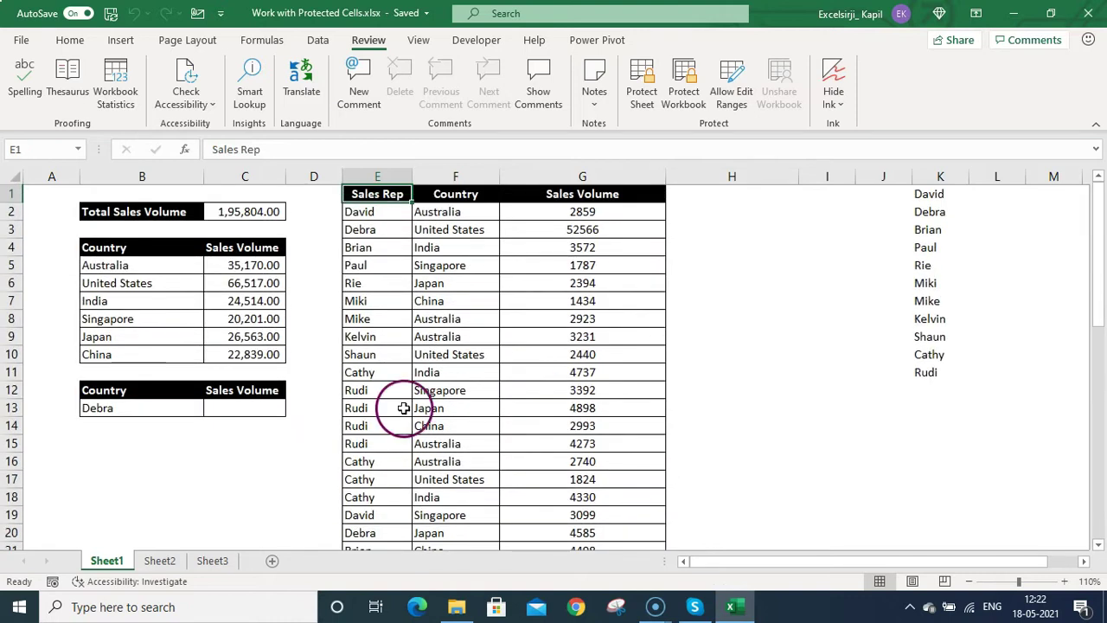
left_click(374, 462)
key("shift+space")
key("ctrl+shift+Down")
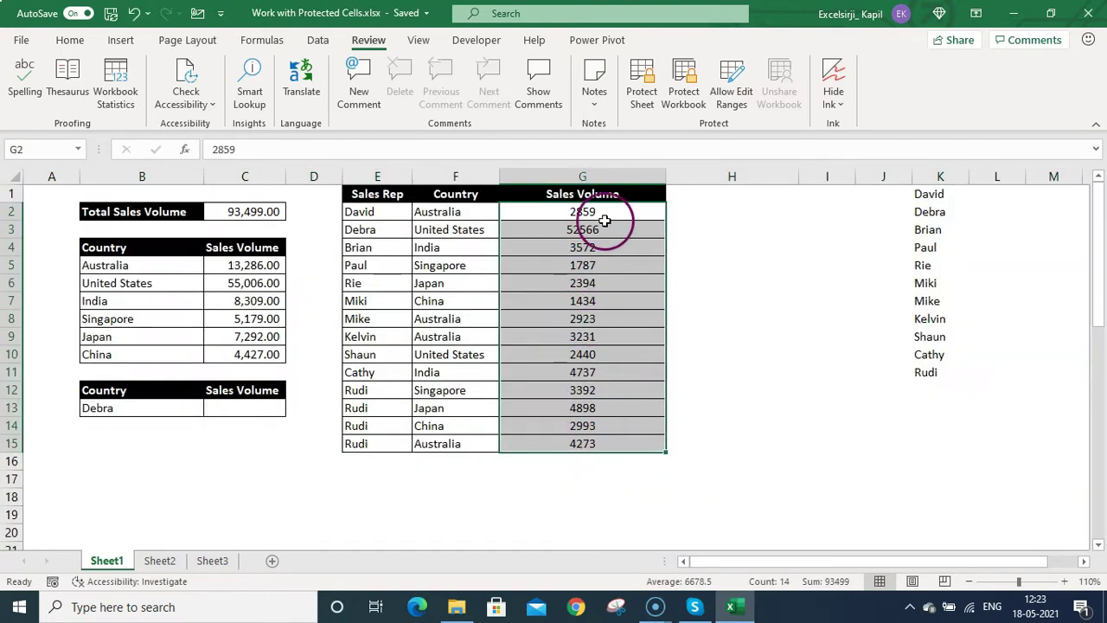
Unlock the Sales Volume cells G2:G16 in Format Cells protection settings
left_click_drag(613, 217, 600, 444)
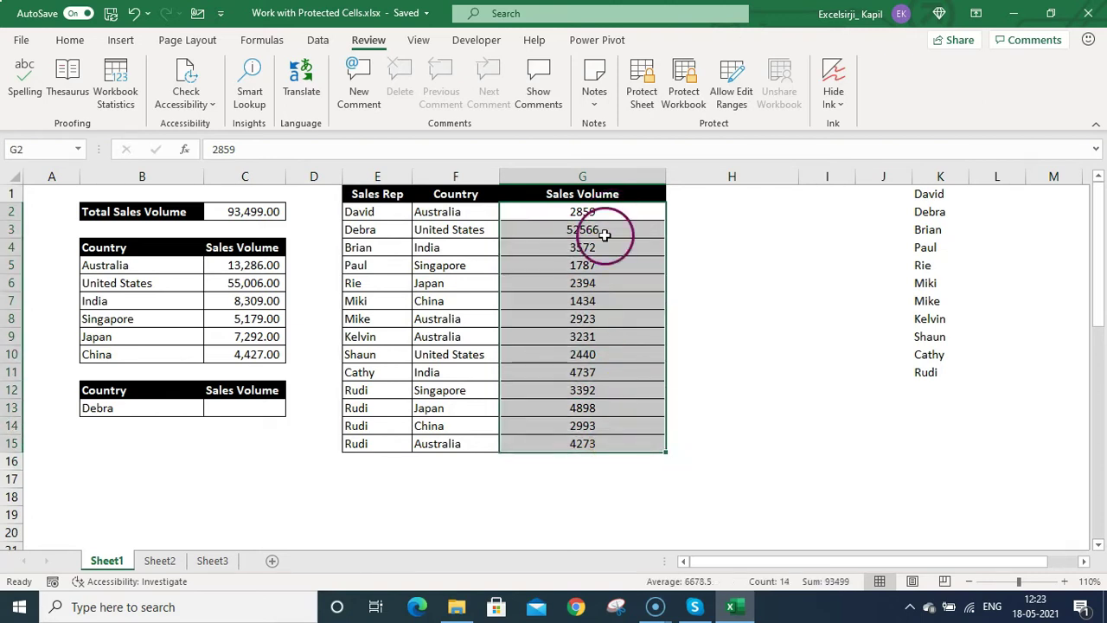
right_click(577, 367)
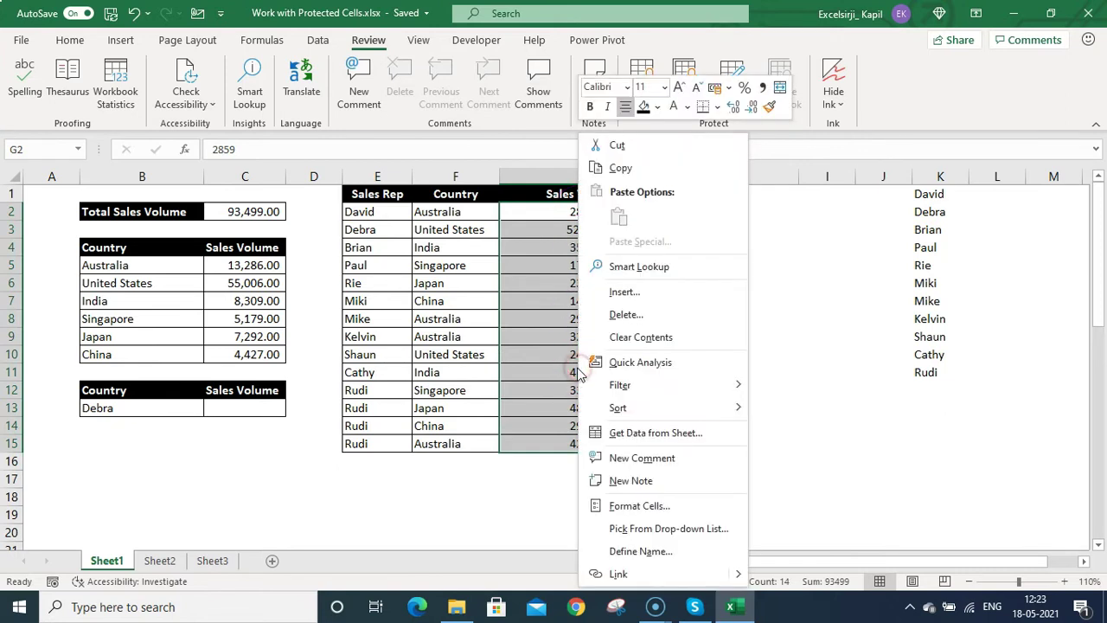
left_click(628, 506)
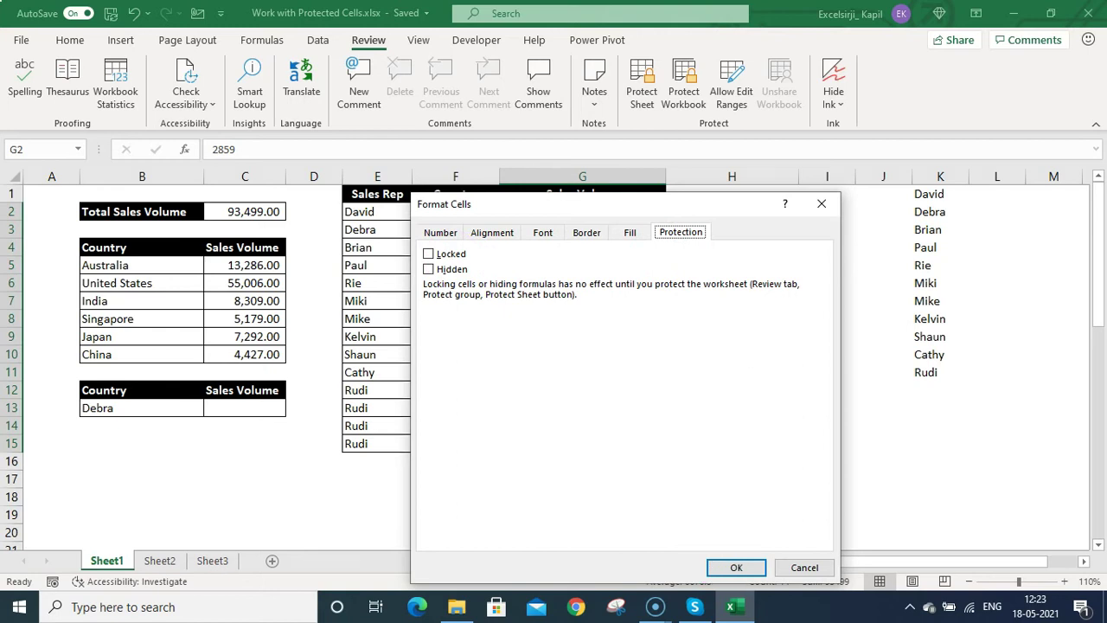
left_click(737, 568)
left_click(770, 336)
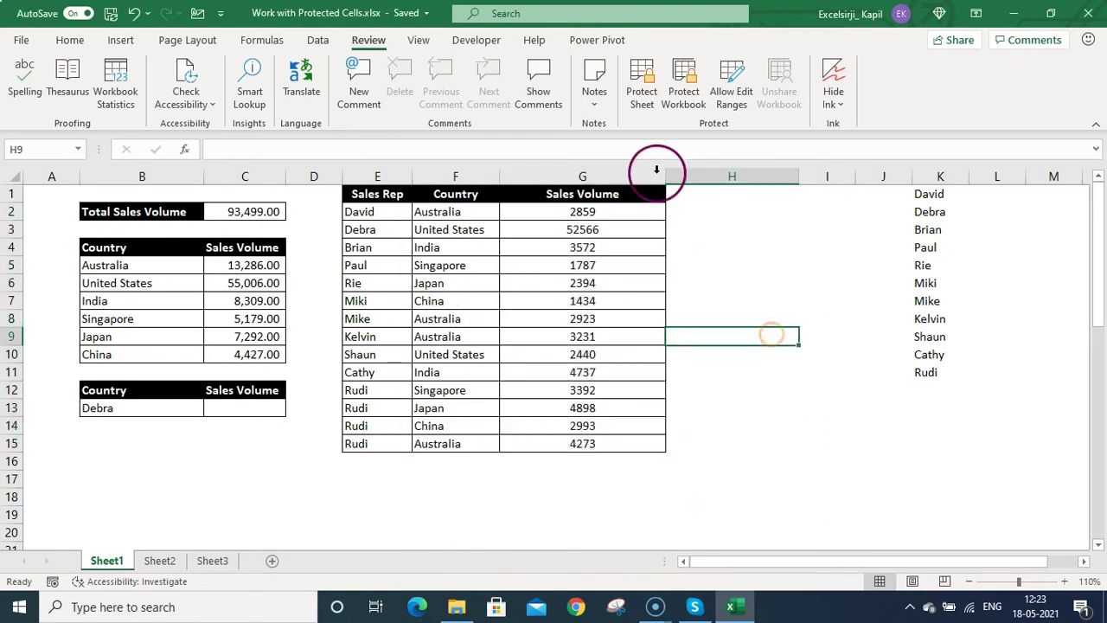
Protect the sheet with default options, then test typing in G3 and F3
left_click(641, 97)
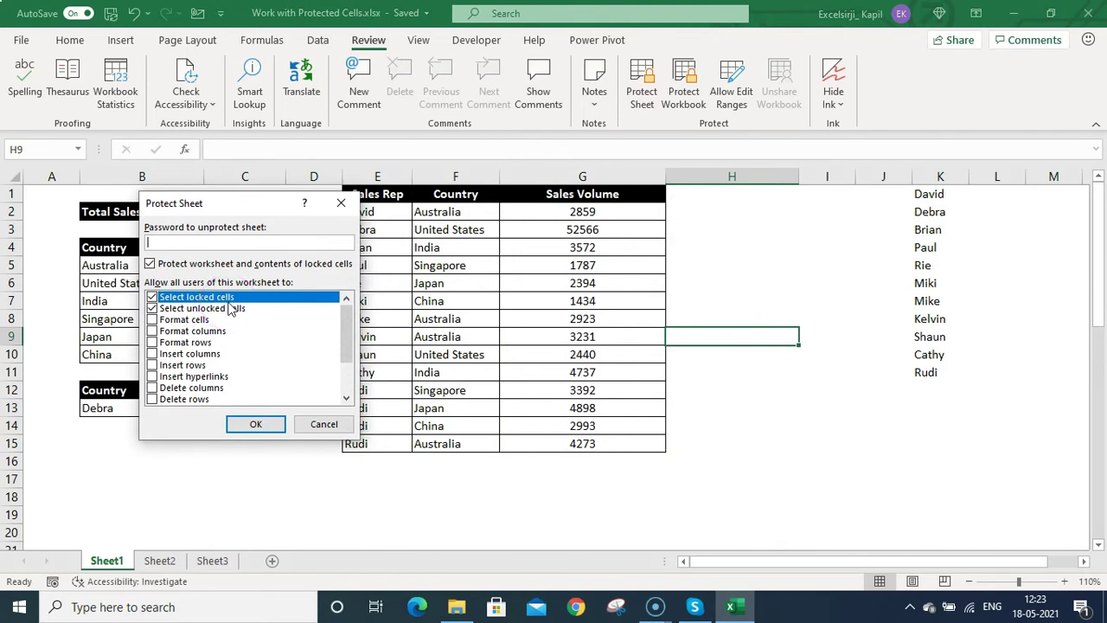
left_click(264, 433)
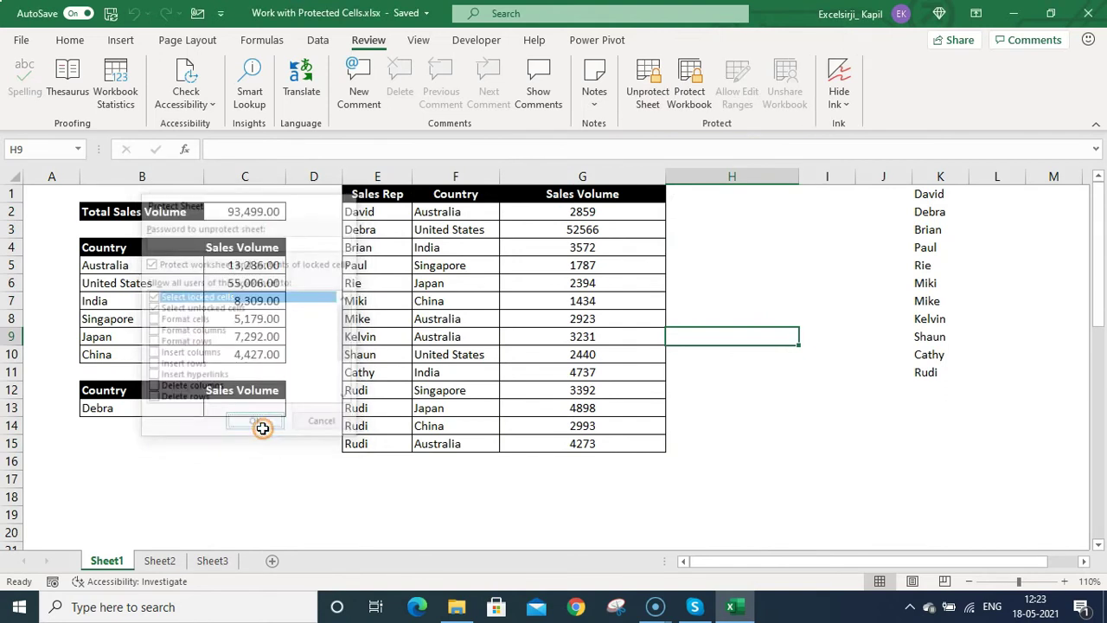
left_click(611, 227)
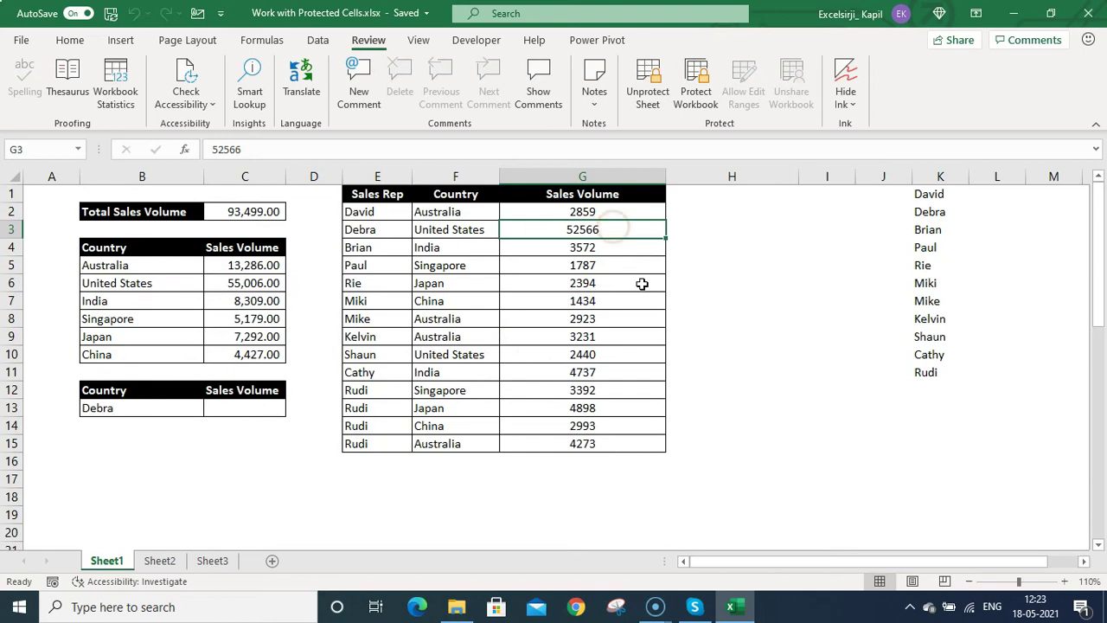
type("agag'j;")
key("Escape")
key("Left")
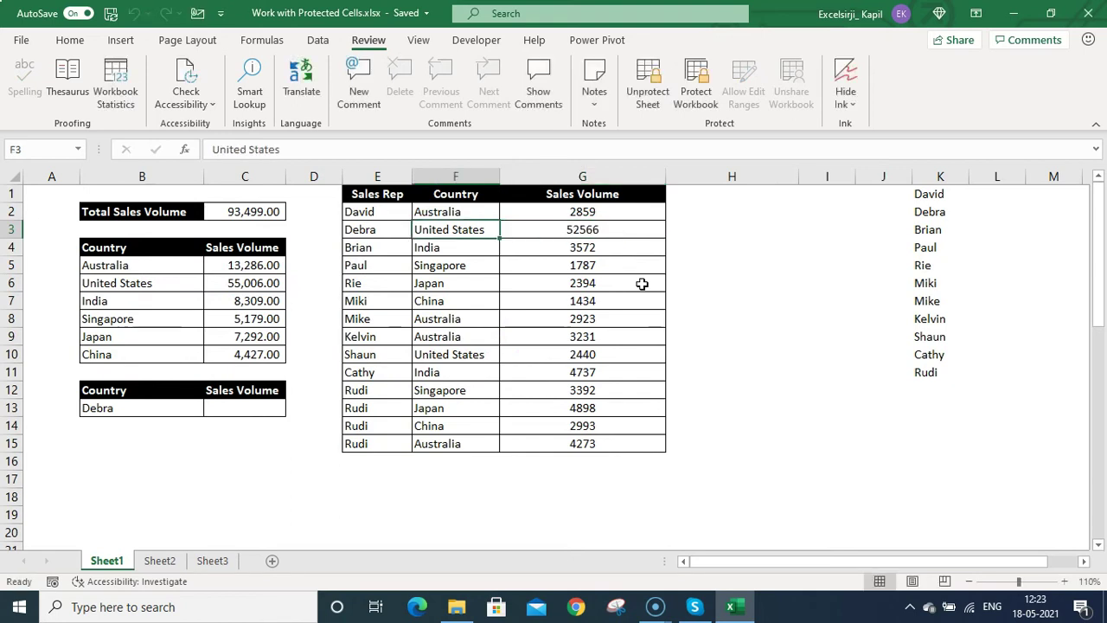
key("a")
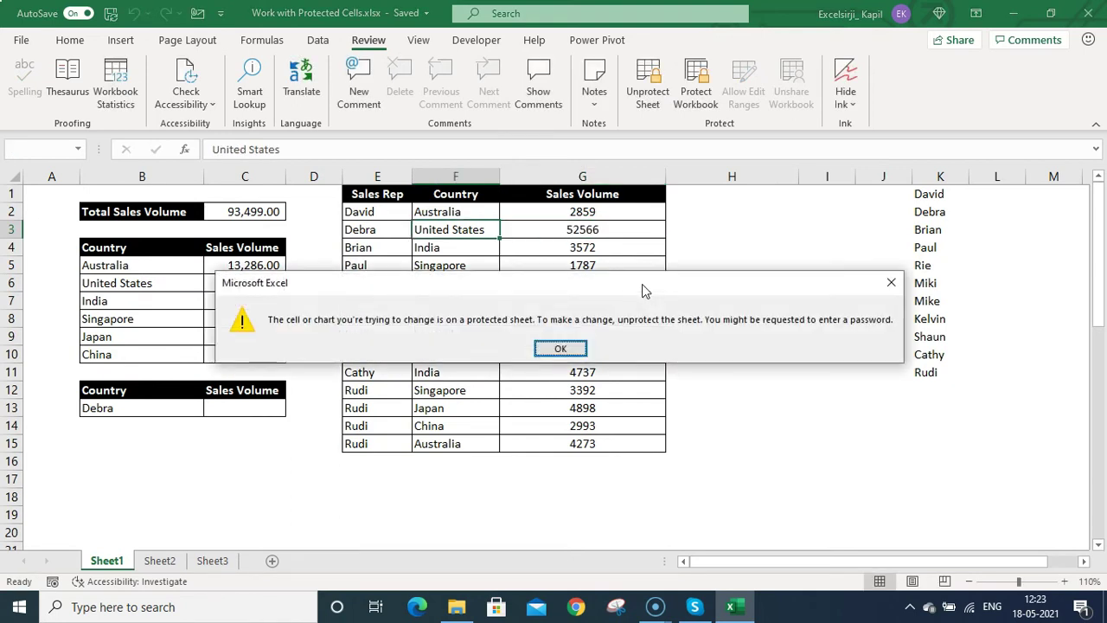
key("Return")
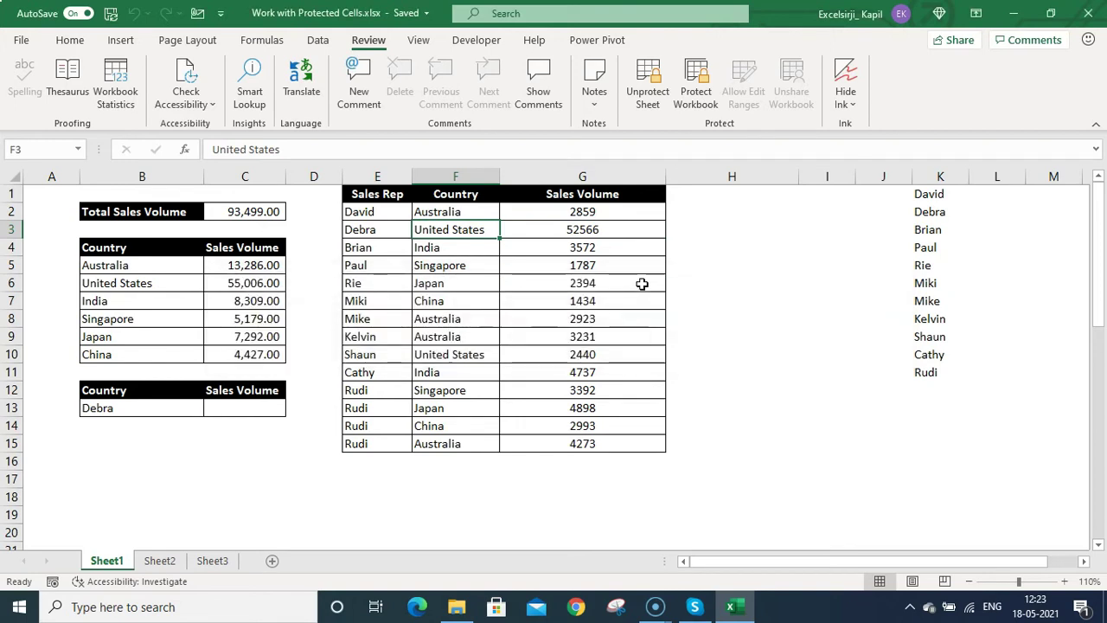
Try deleting Japan in protected cell F6 and dismiss the warning
left_click(610, 212)
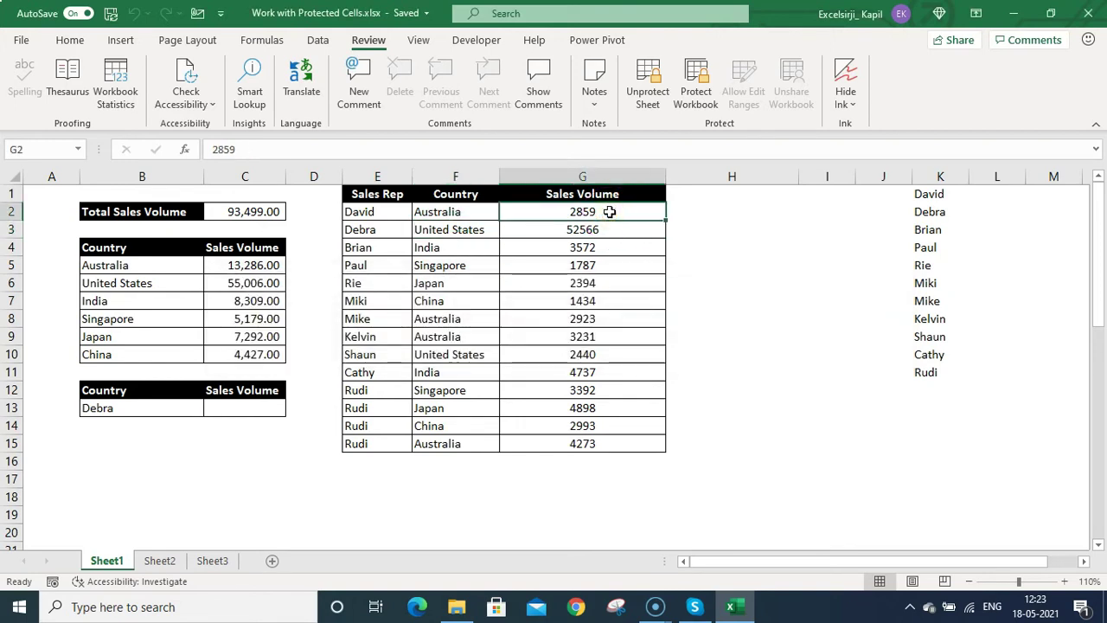
left_click_drag(450, 216, 445, 445)
left_click(441, 298)
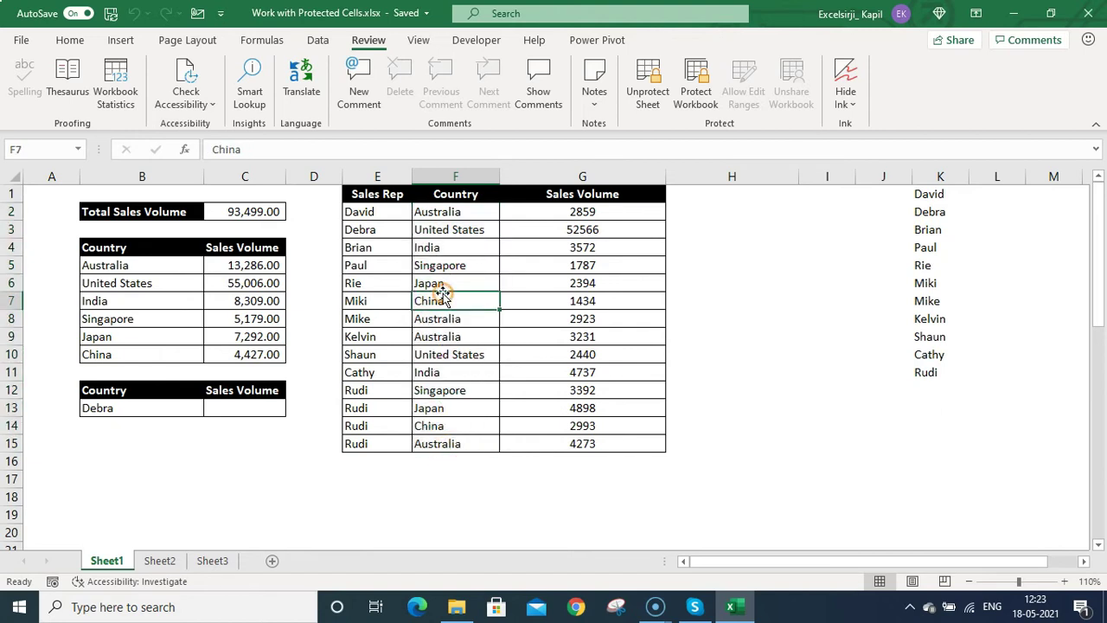
left_click(374, 264)
left_click(470, 280)
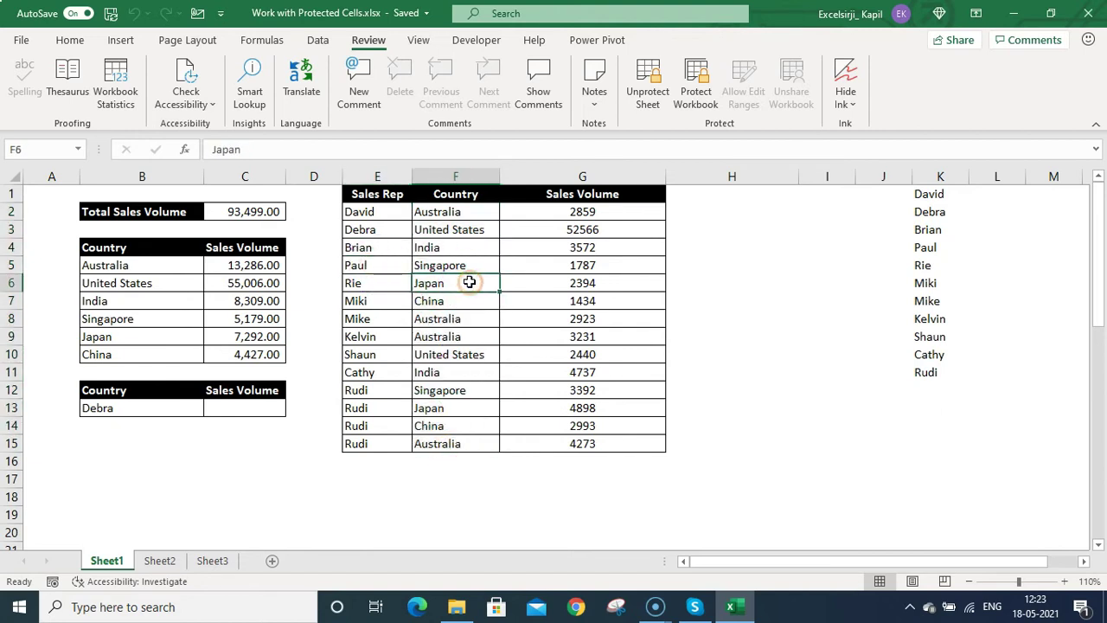
key("Delete")
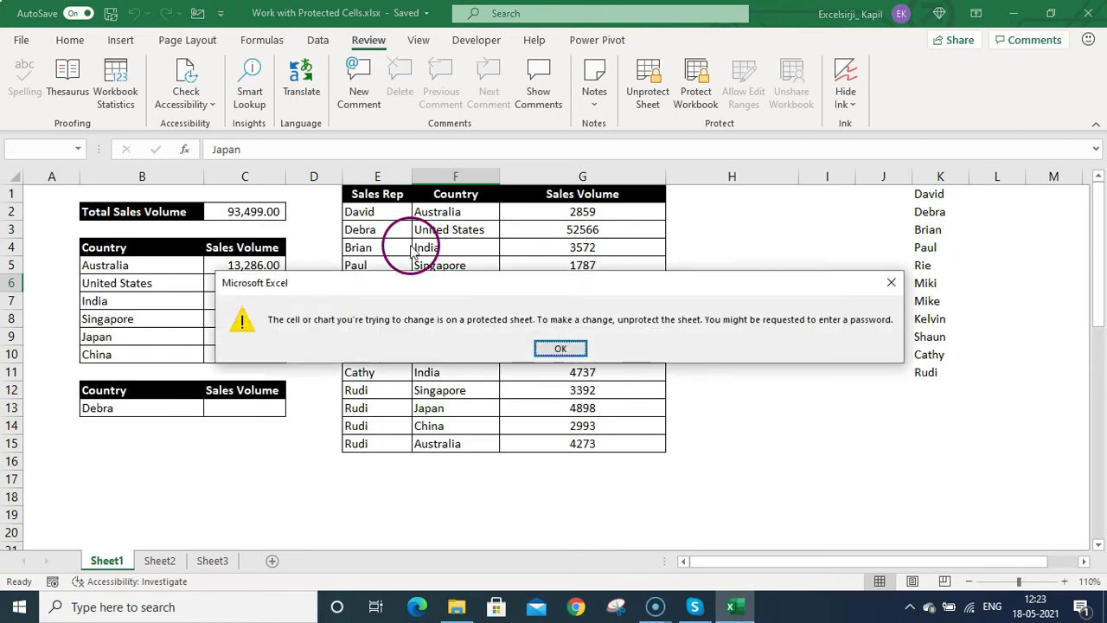
key("Return")
left_click_drag(603, 213, 597, 443)
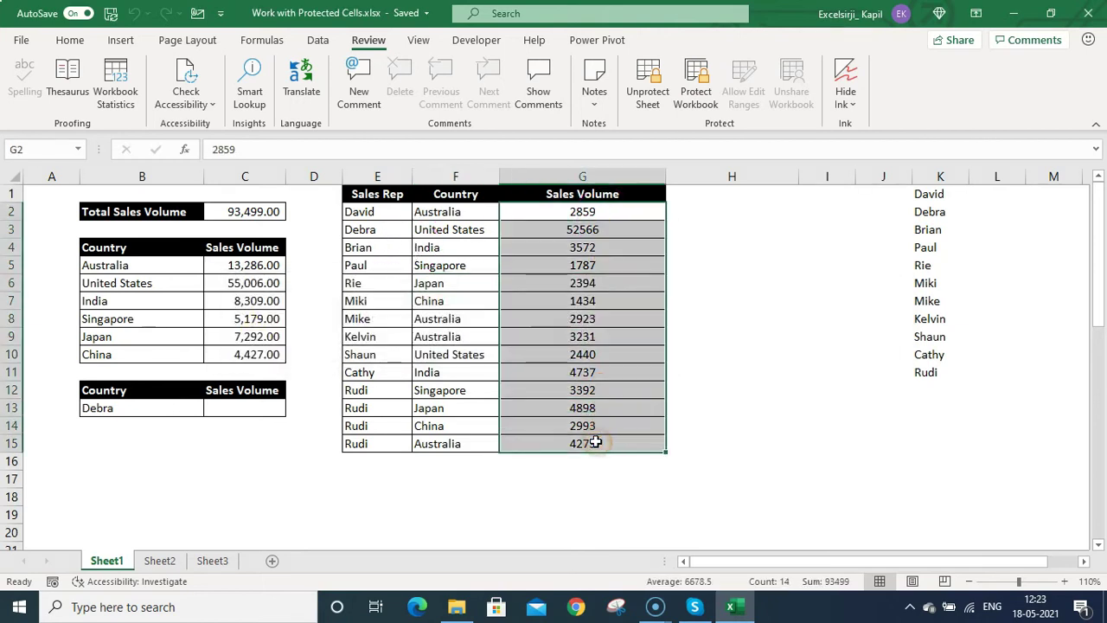
Unprotect and re-protect Sheet1 so only unlocked cells can be selected
left_click(655, 82)
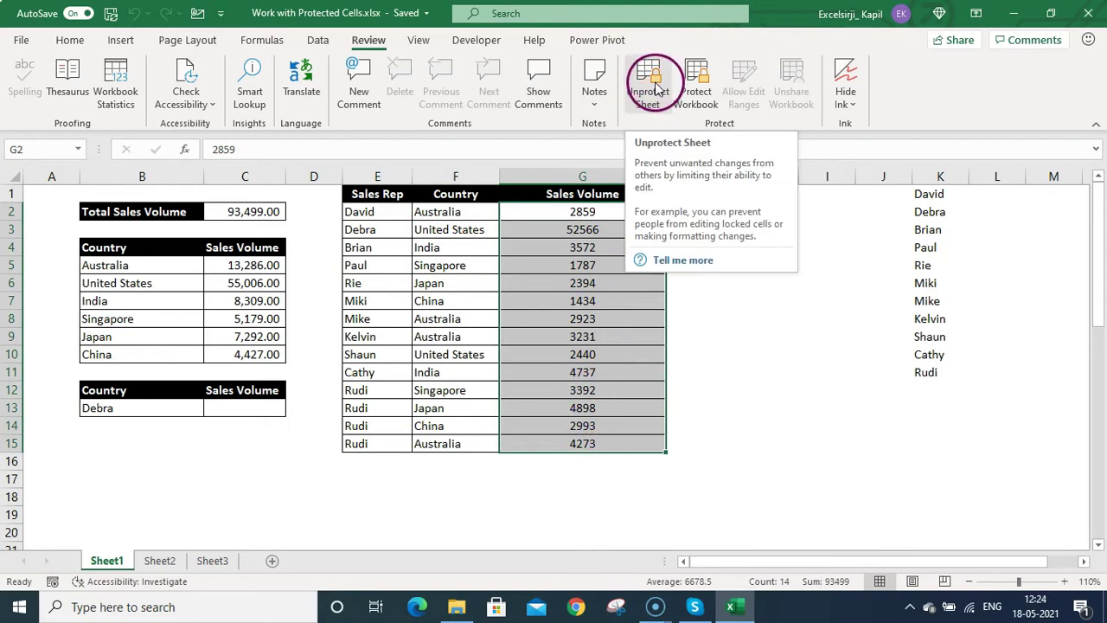
double_click(655, 82)
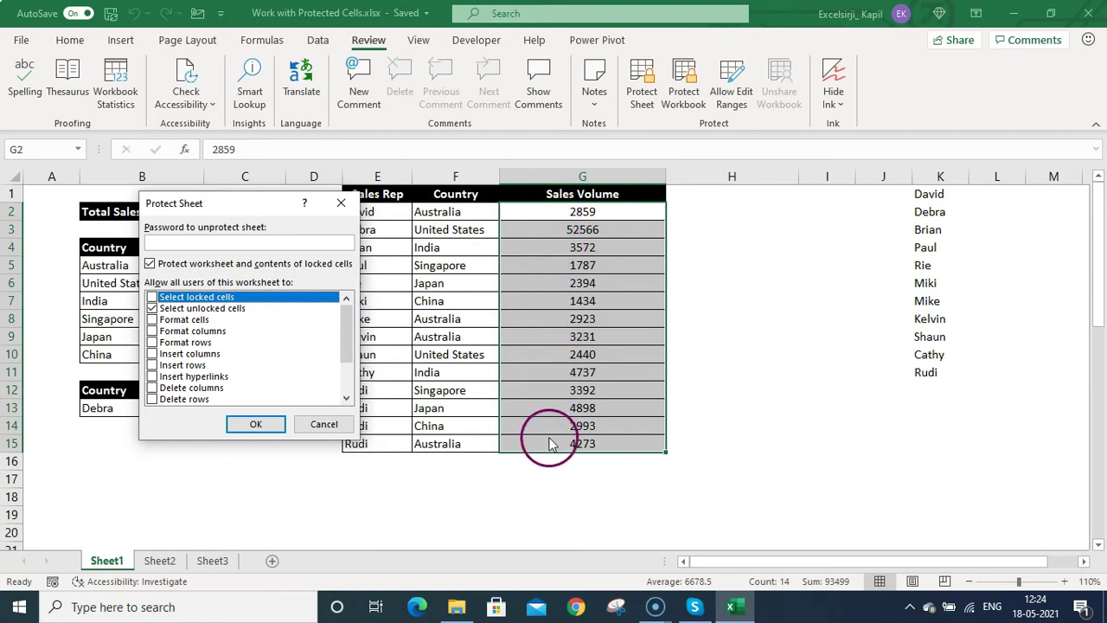
left_click(257, 424)
left_click(673, 256)
key("Down")
key("Down")
key("Down")
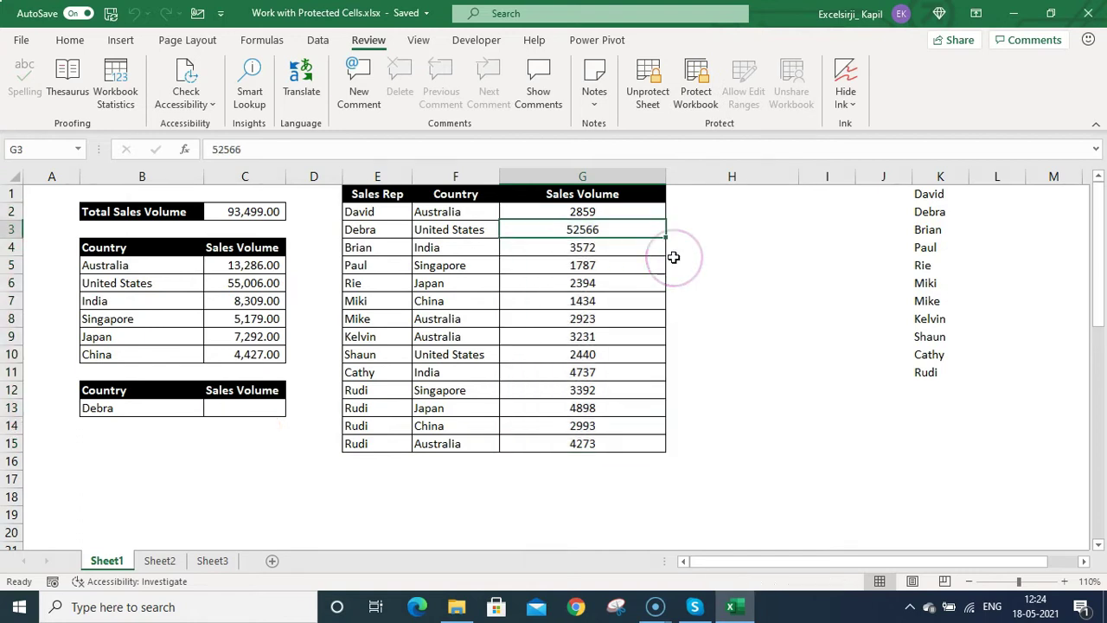
key("Down")
key("Down")
key("Down")
key("Down")
key("Down")
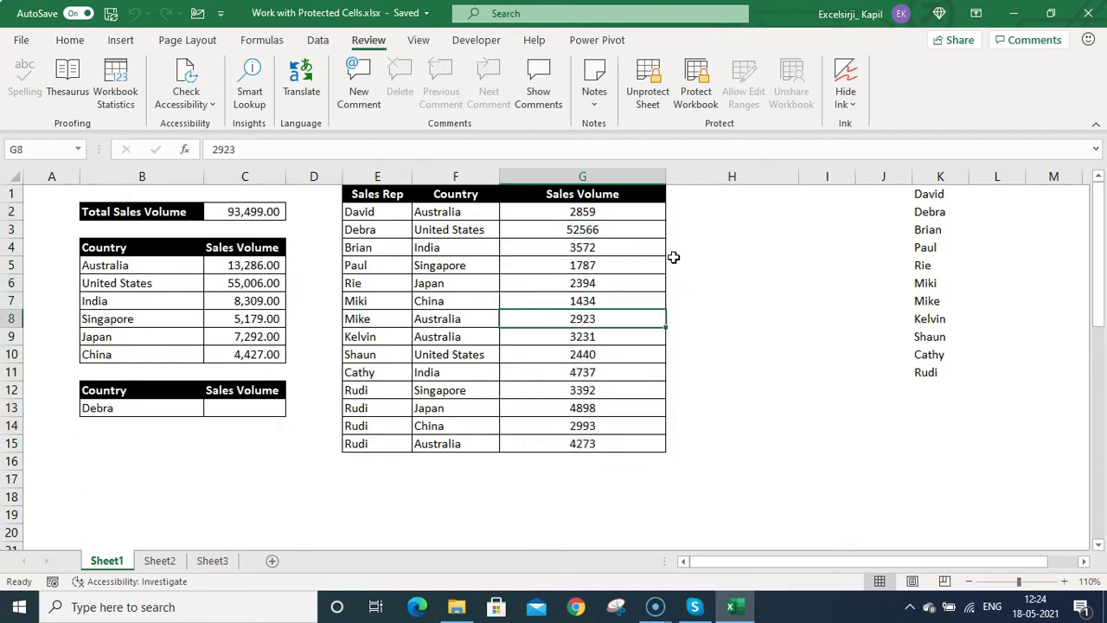
type("d")
key("Escape")
key("Down")
key("Down")
key("Down")
key("Down")
key("Down")
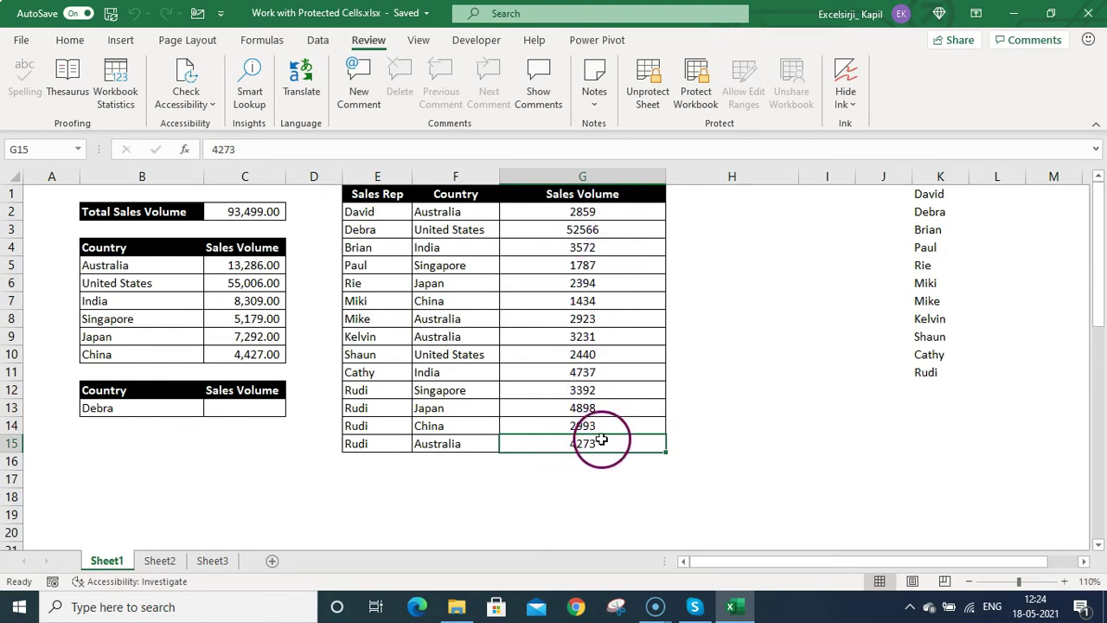
key("Return")
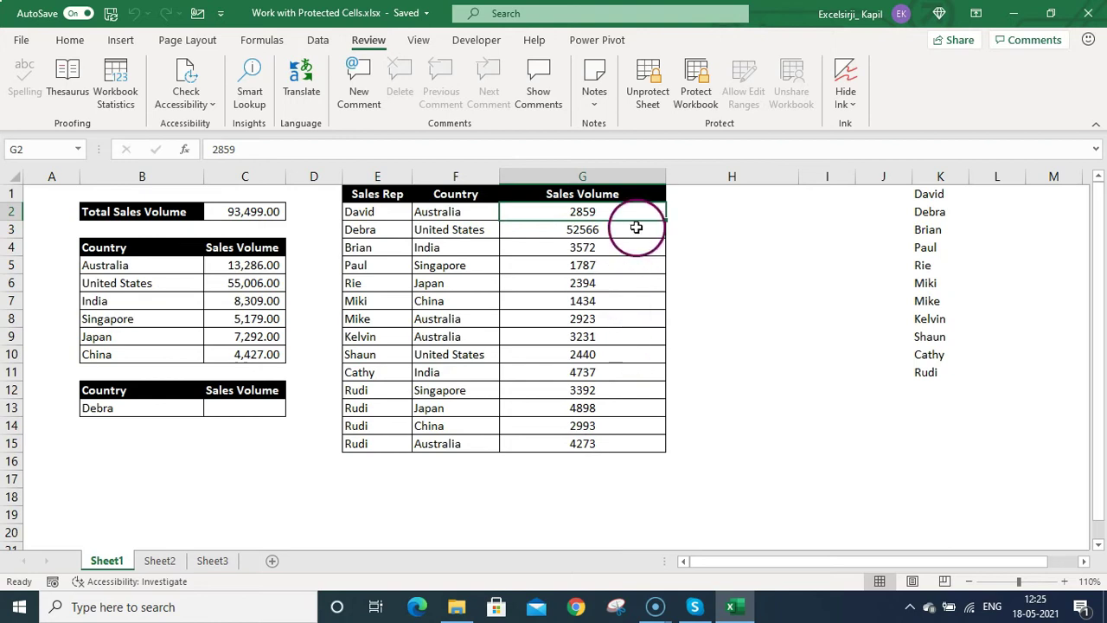
Unprotect Sheet1 and hide columns J through XFD, returning to cell A1
left_click(647, 91)
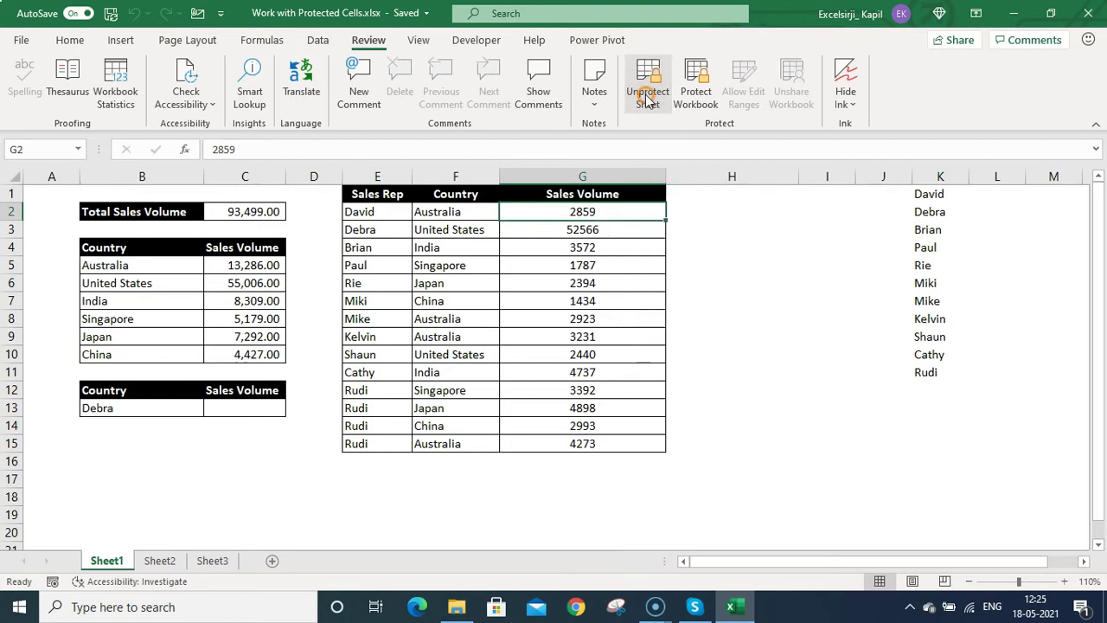
left_click(884, 176)
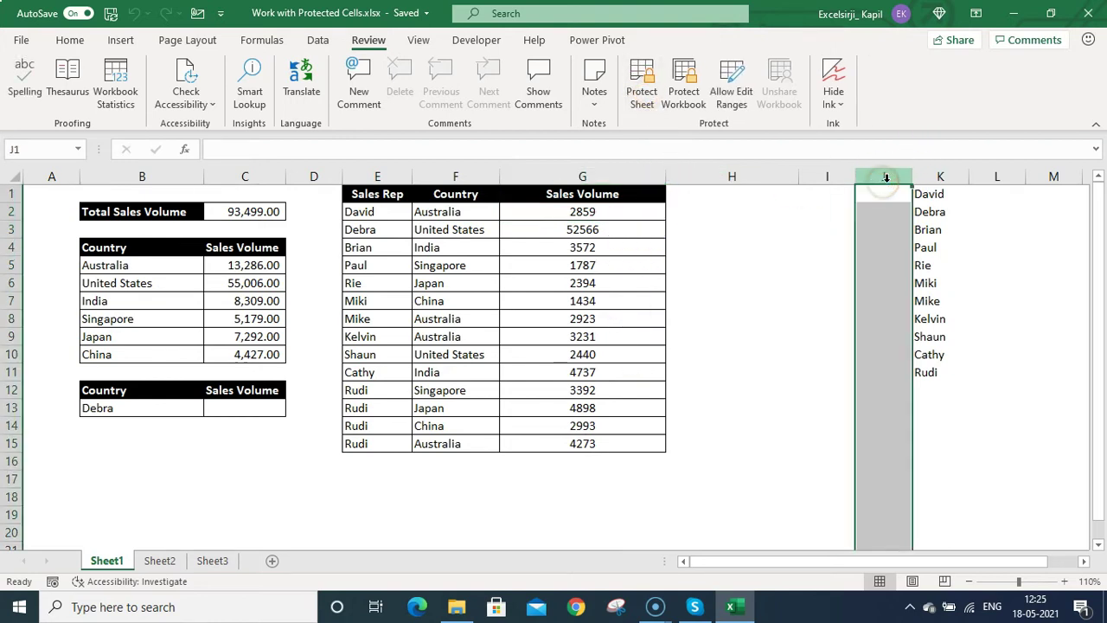
left_click_drag(886, 177, 951, 177)
key("ctrl+shift+Right")
right_click(888, 178)
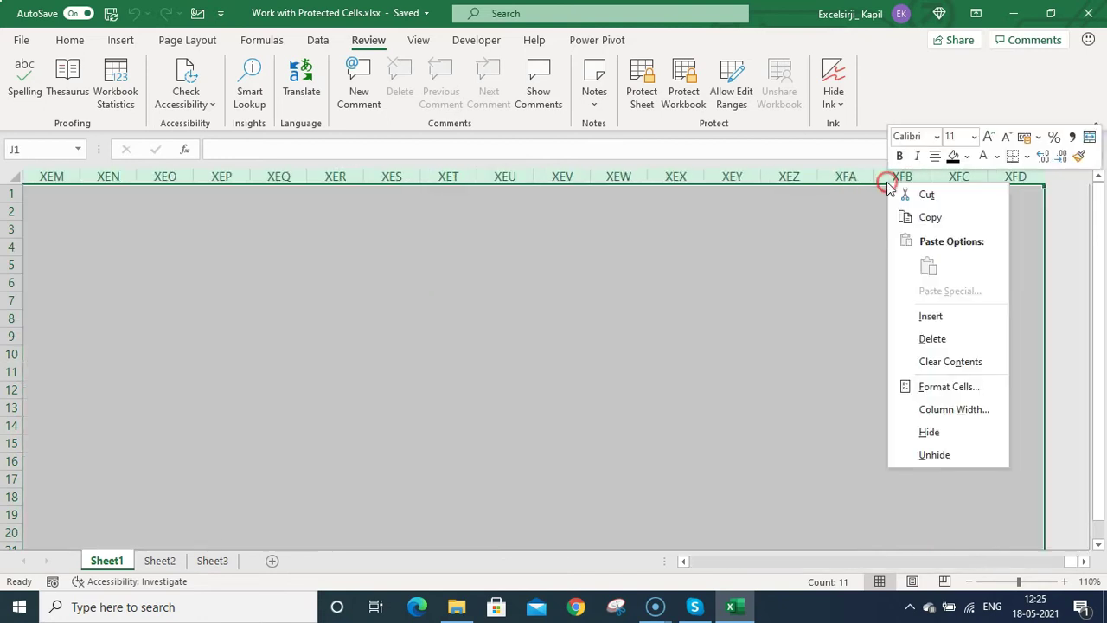
left_click(928, 432)
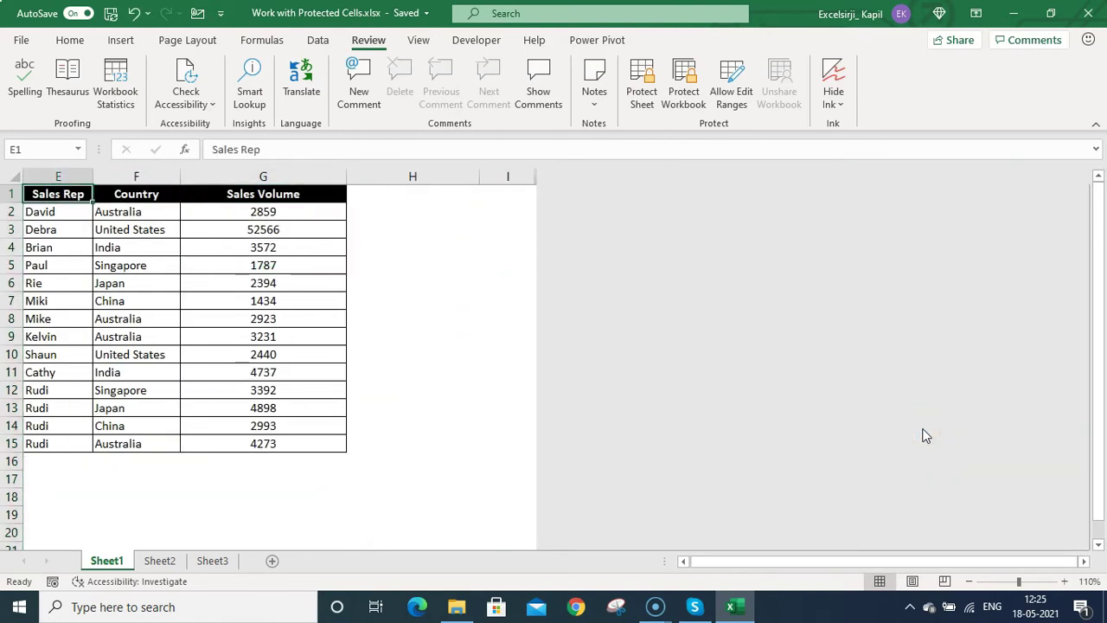
key("ctrl+Home")
key("Right")
key("Right")
key("Right")
key("Right")
key("Right")
key("Right")
key("Right")
key("Right")
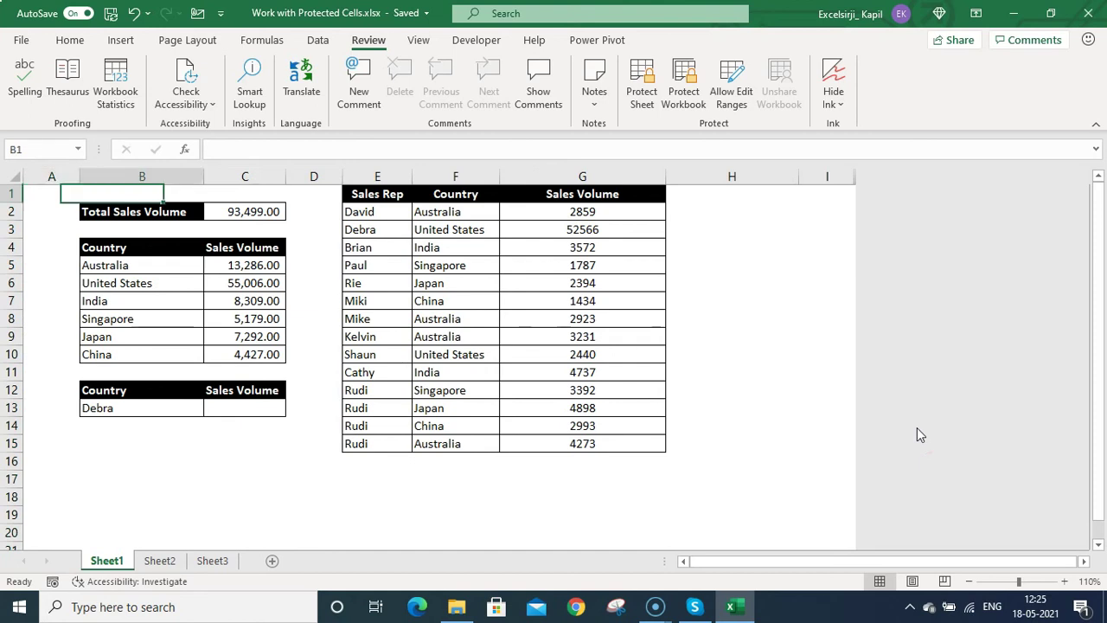
key("ctrl+Home")
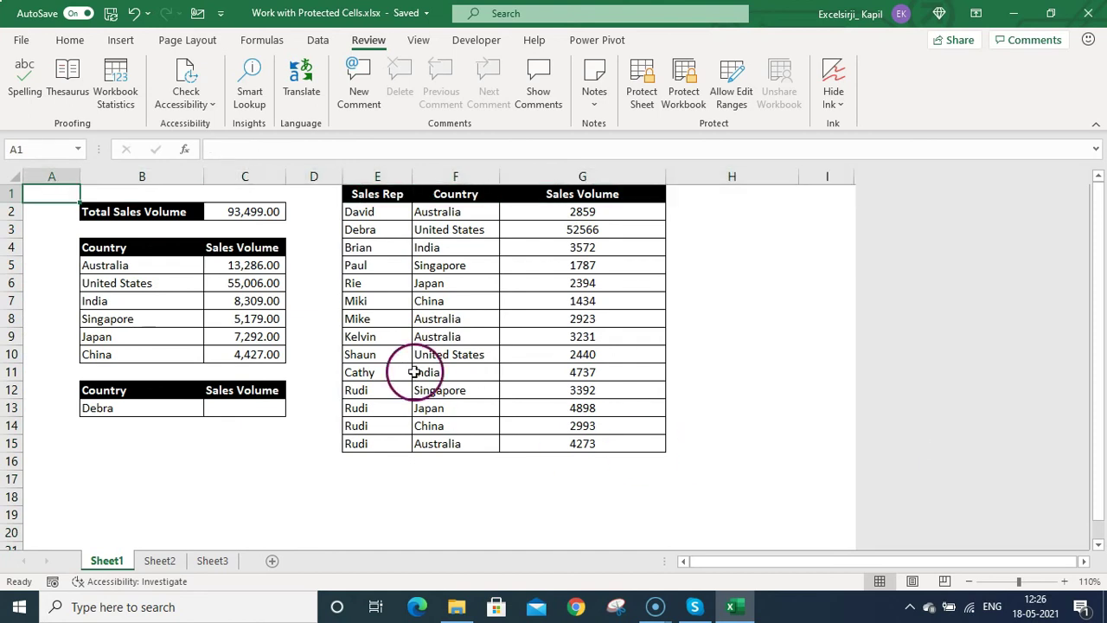
Clear the Locked setting for the whole used range A1:I19
left_click_drag(51, 186, 805, 191)
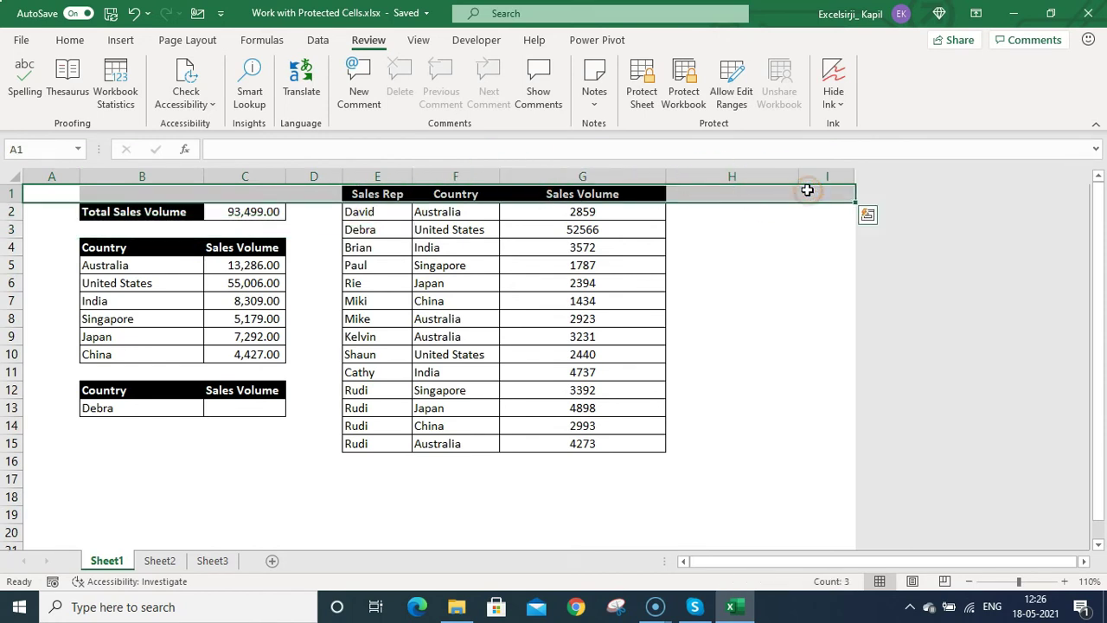
left_click(51, 196)
left_click_drag(51, 195, 788, 529)
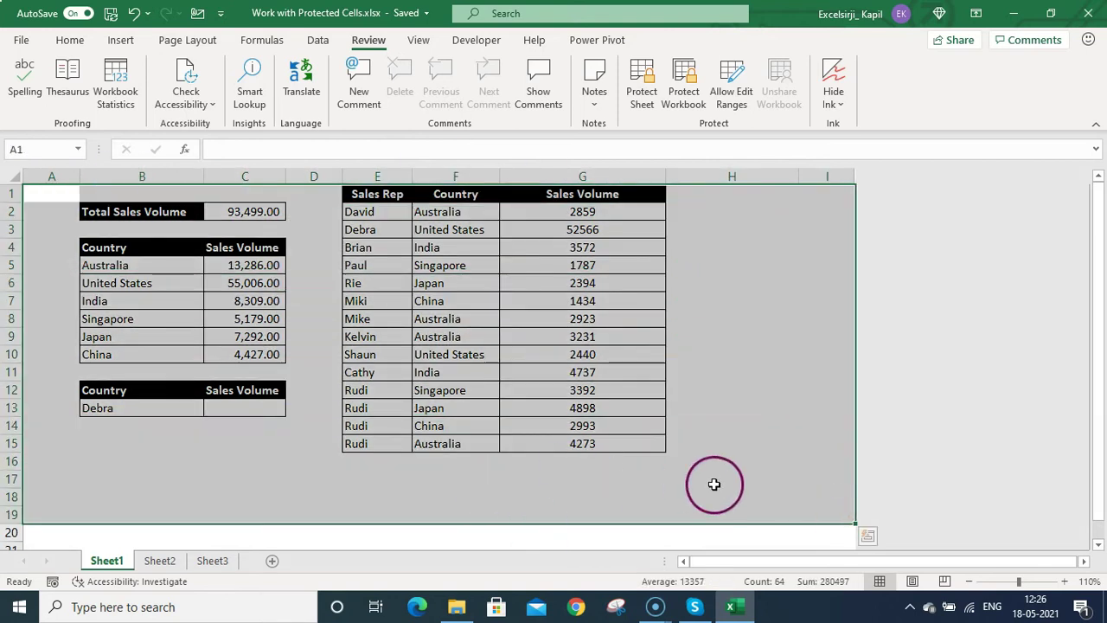
right_click(25, 511)
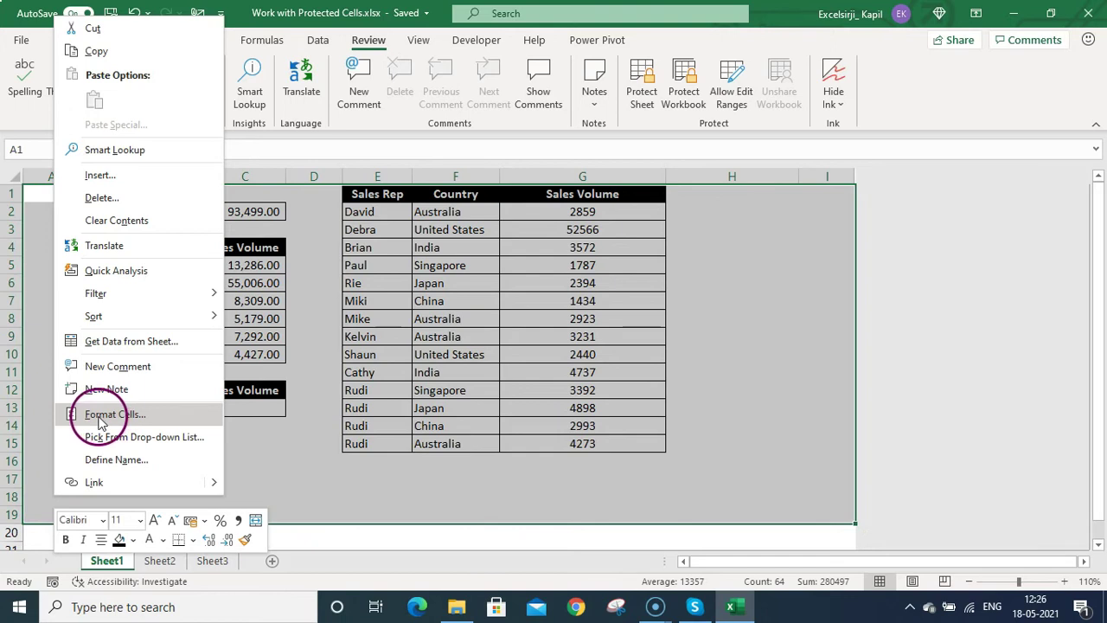
left_click(99, 420)
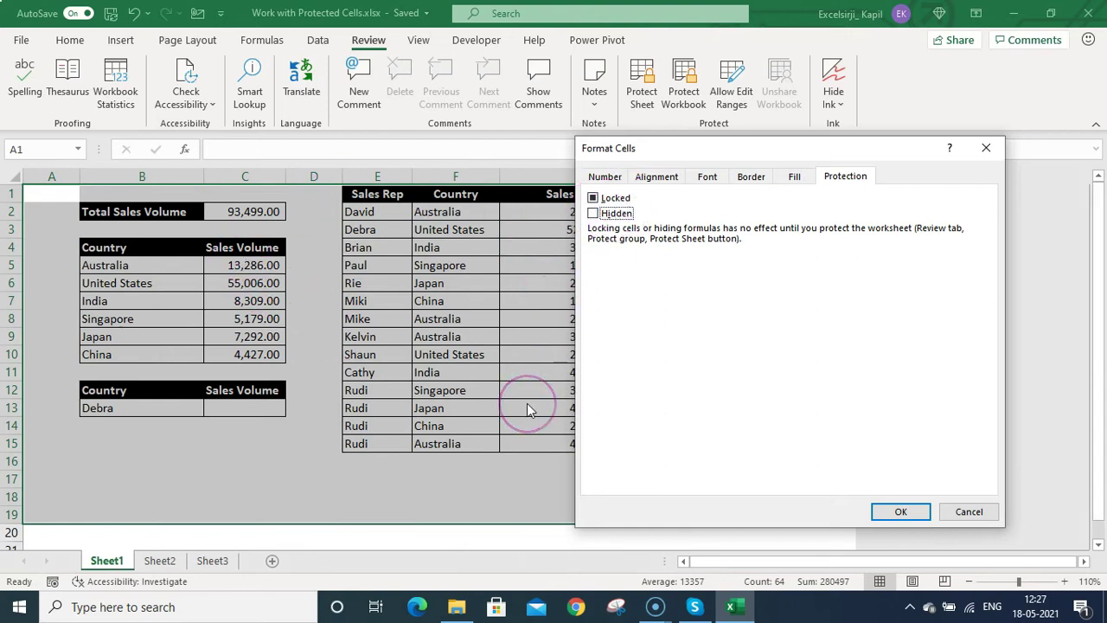
left_click(612, 202)
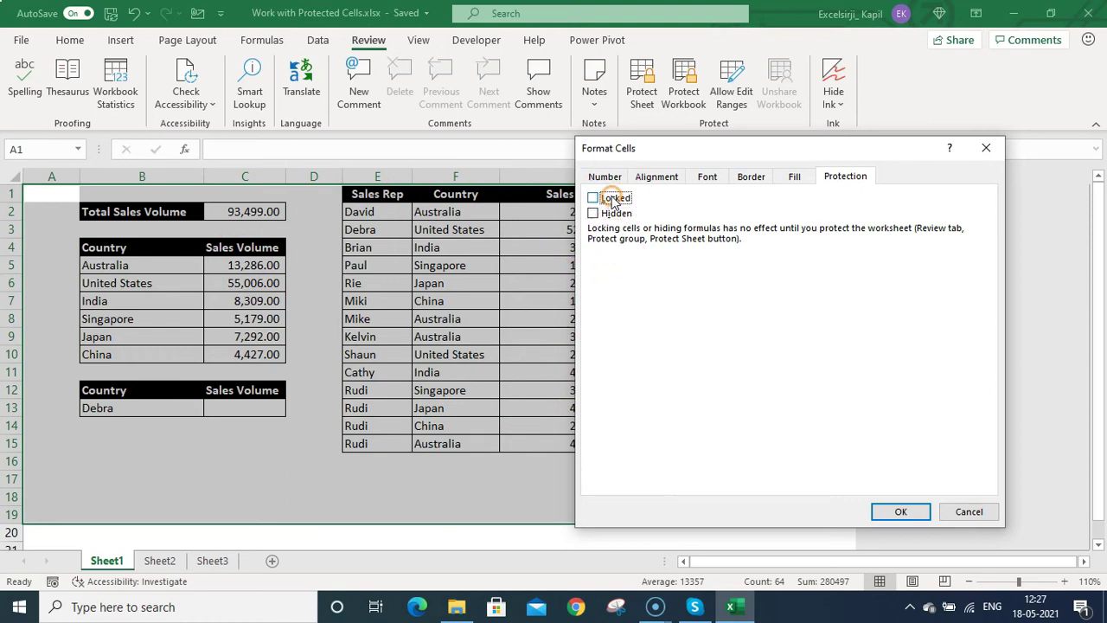
left_click(901, 511)
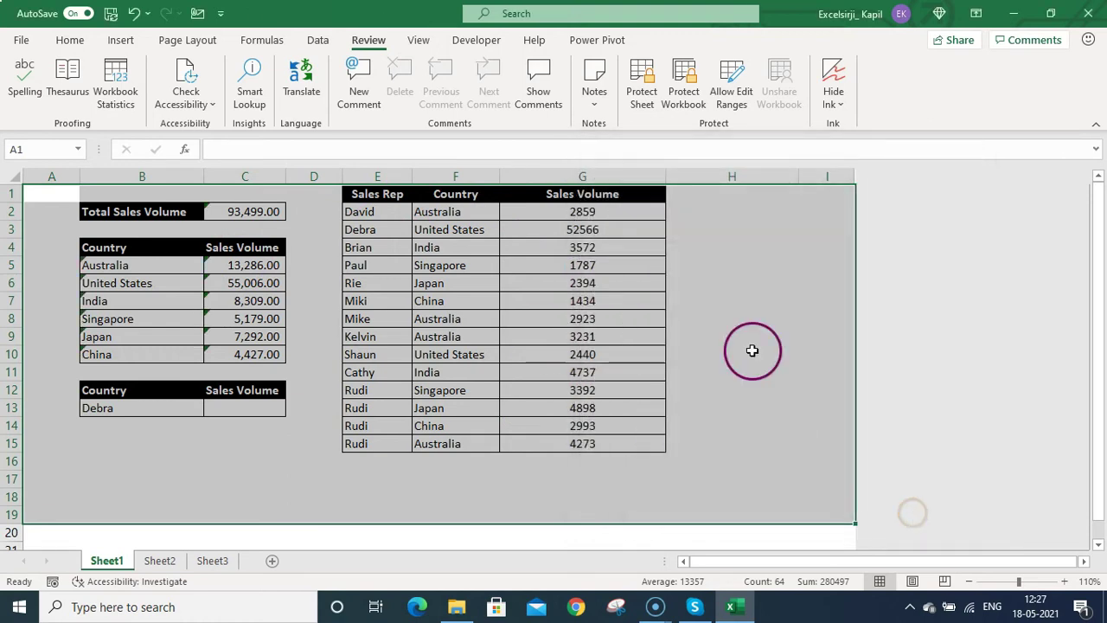
left_click(642, 97)
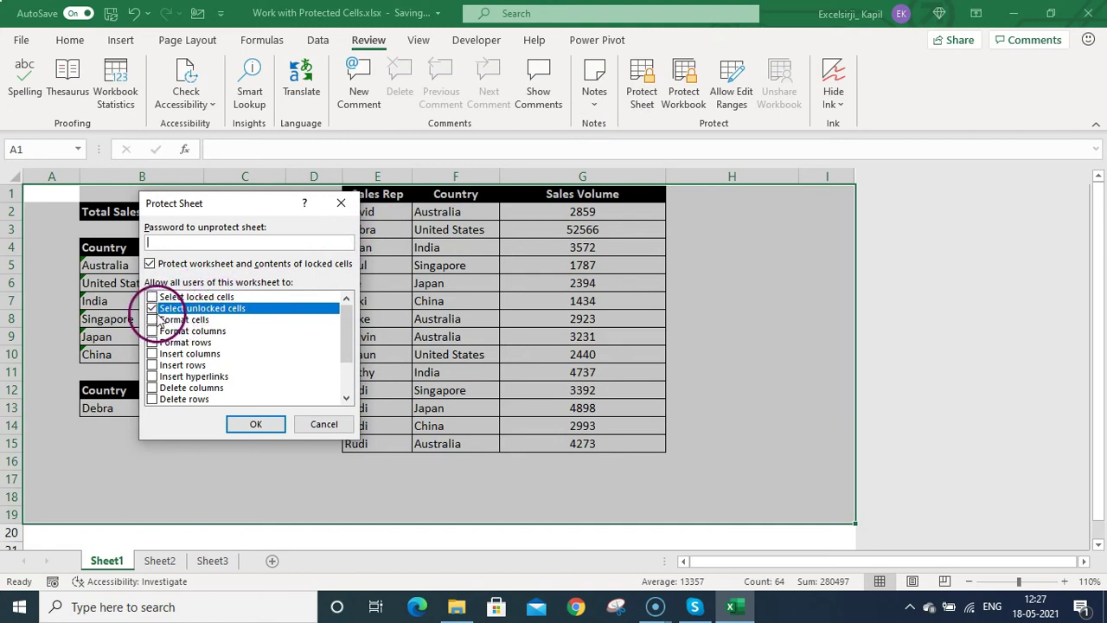
Confirm protection with only unlocked-cell selection, then test moving right from A1
left_click(260, 425)
left_click(58, 195)
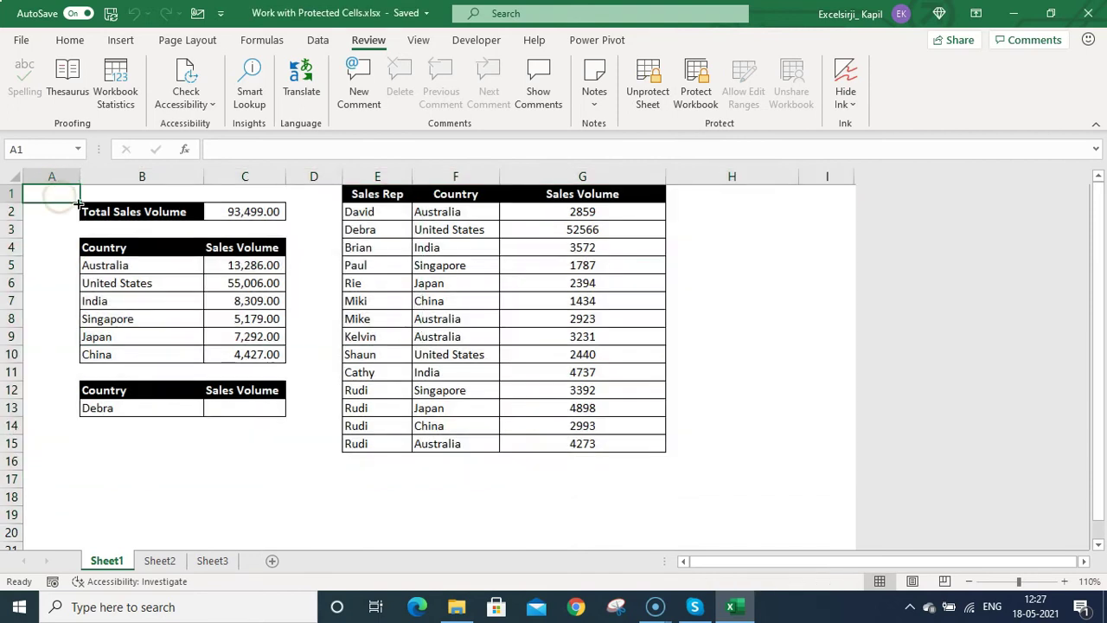
key("Right")
key("Right")
key("Right")
key("Right")
key("Right")
key("Right")
key("Right")
key("Right")
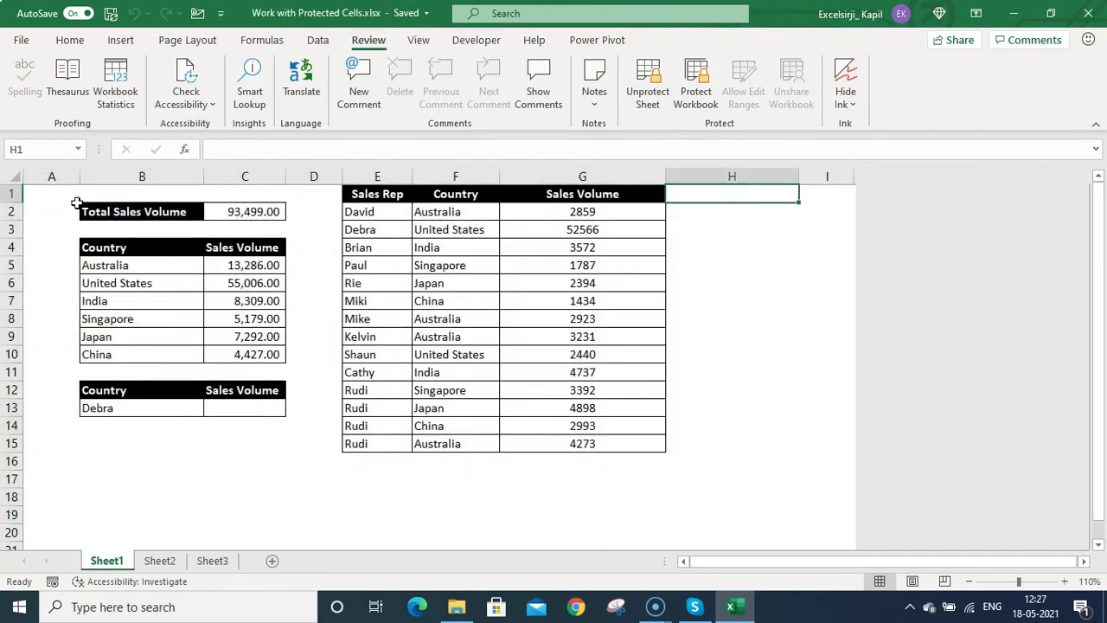
key("Right")
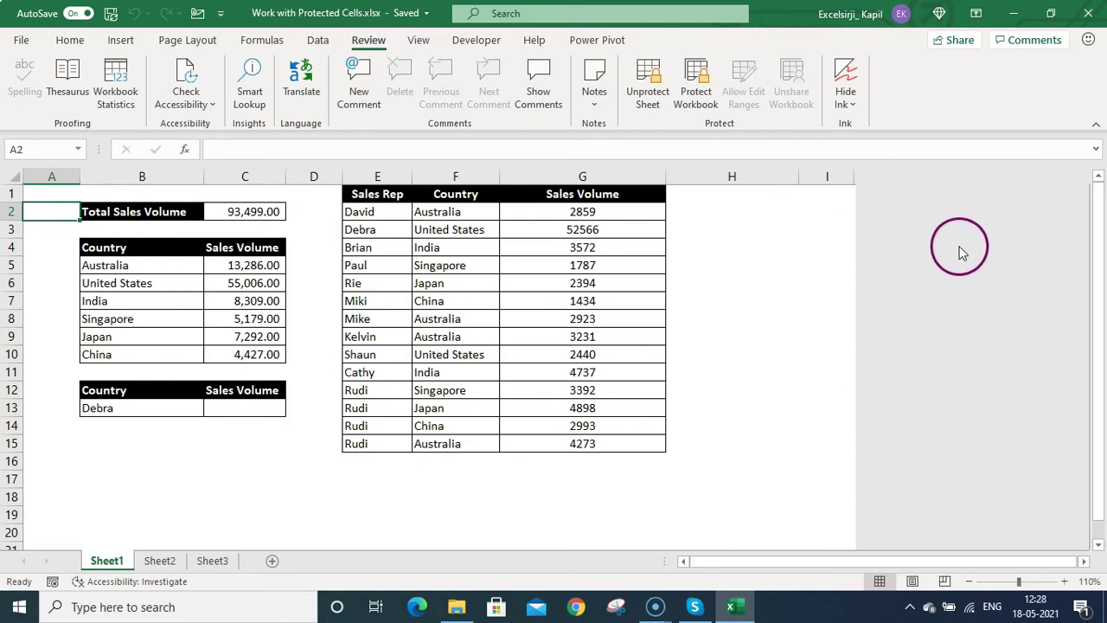
key("Up")
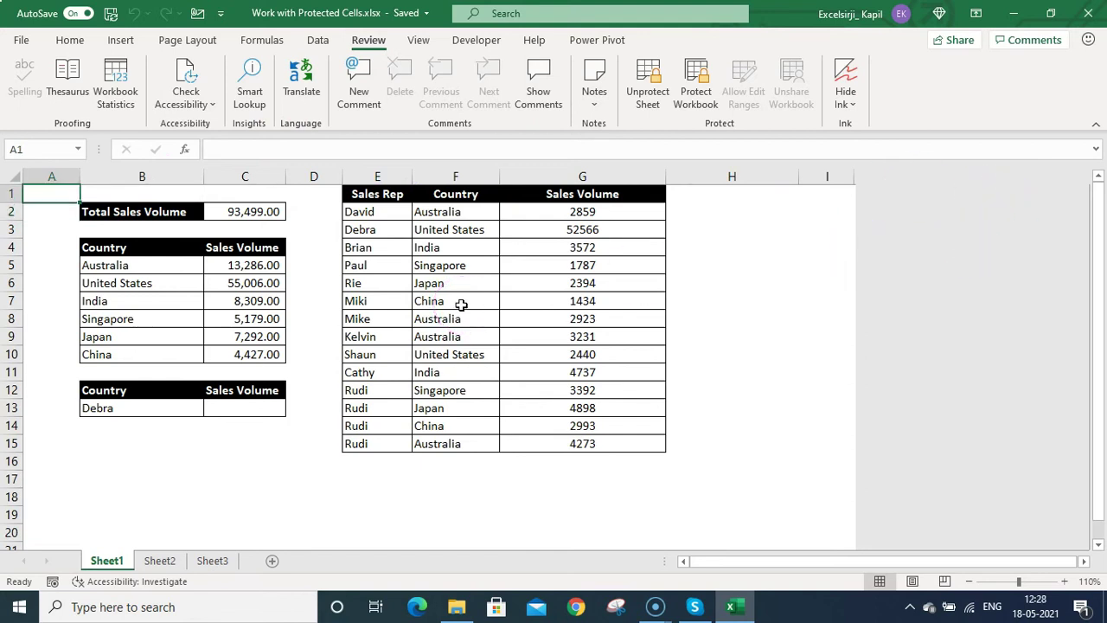
key("Down")
key("Down")
key("Down")
key("Down")
key("Down")
key("Down")
key("Down")
key("Down")
key("Down")
key("Down")
key("Down")
key("Down")
key("Down")
key("Down")
key("Down")
key("Down")
key("Down")
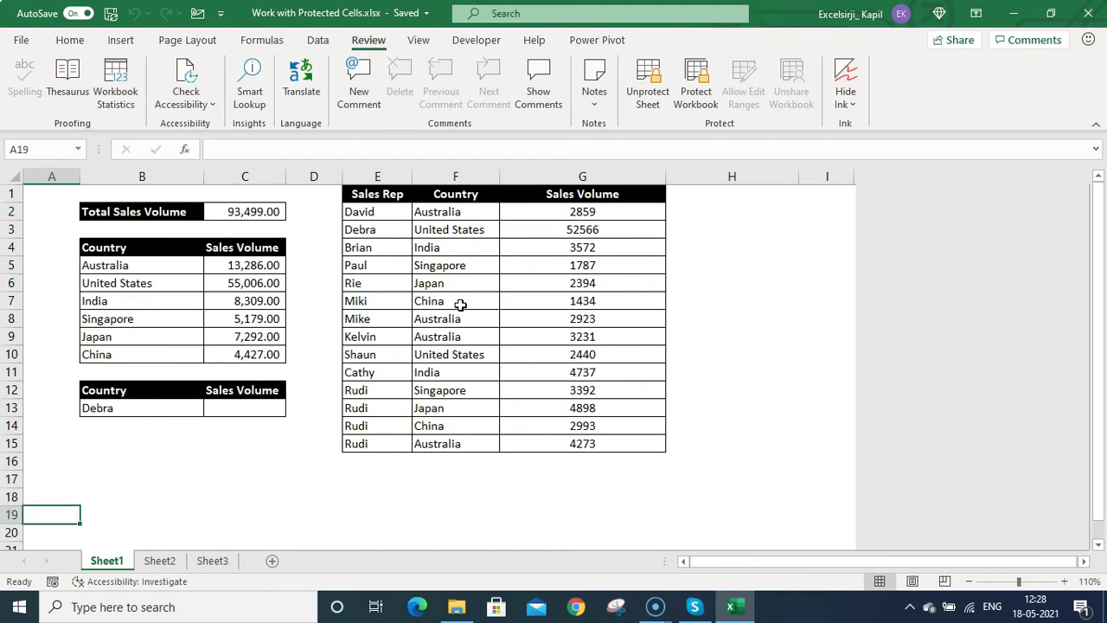
key("Tab")
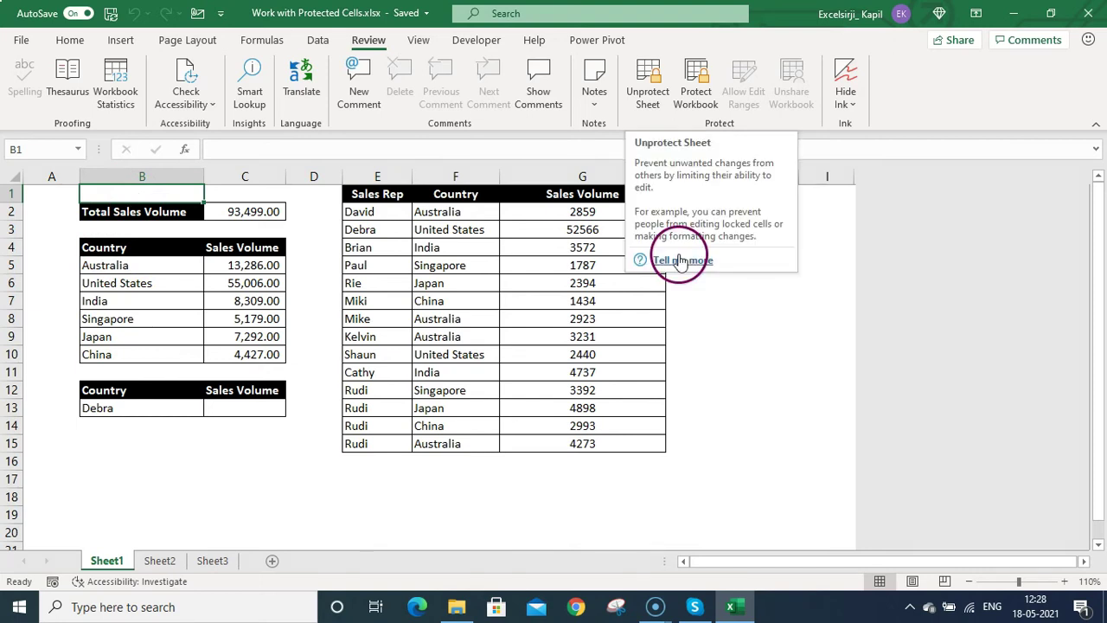
Unprotect Sheet1 and set the A1:I19 cells covering both tables back to Locked
left_click(642, 99)
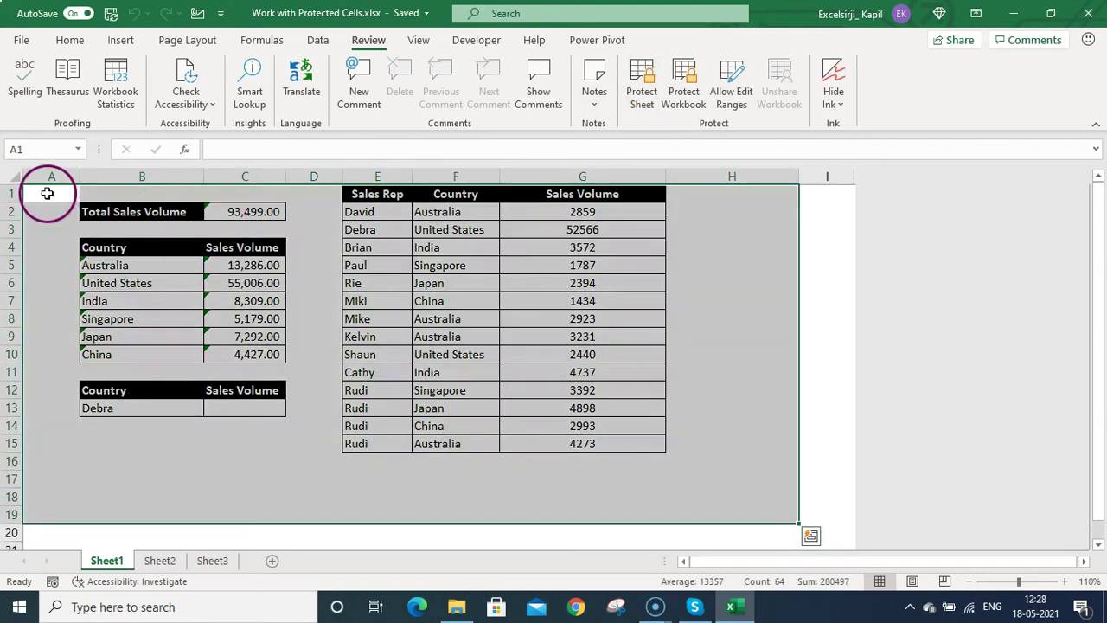
left_click_drag(49, 191, 851, 519)
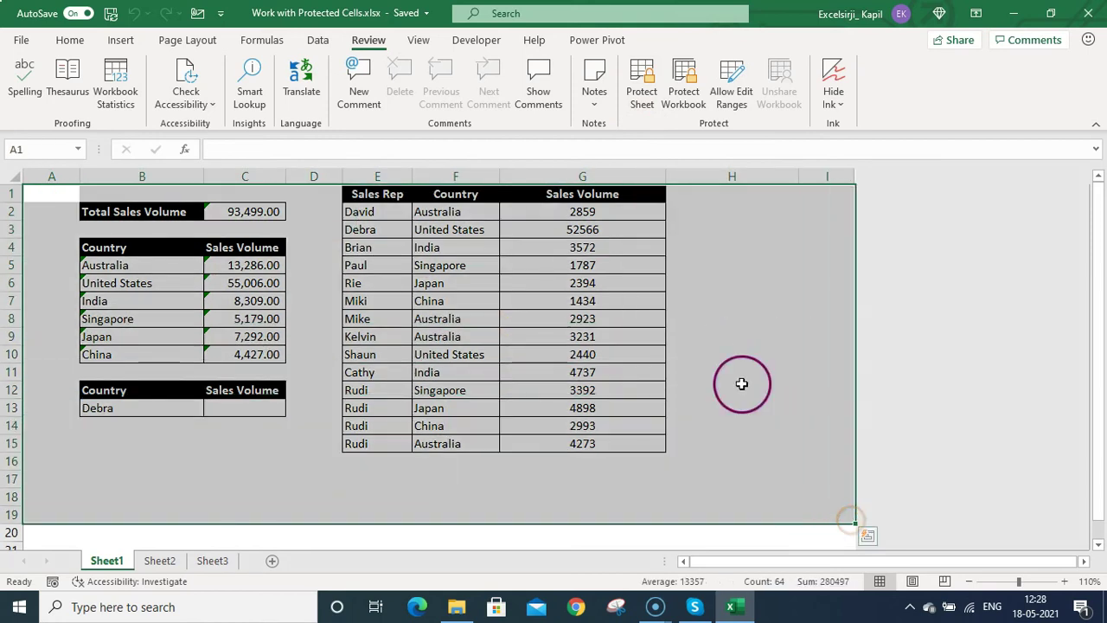
right_click(480, 234)
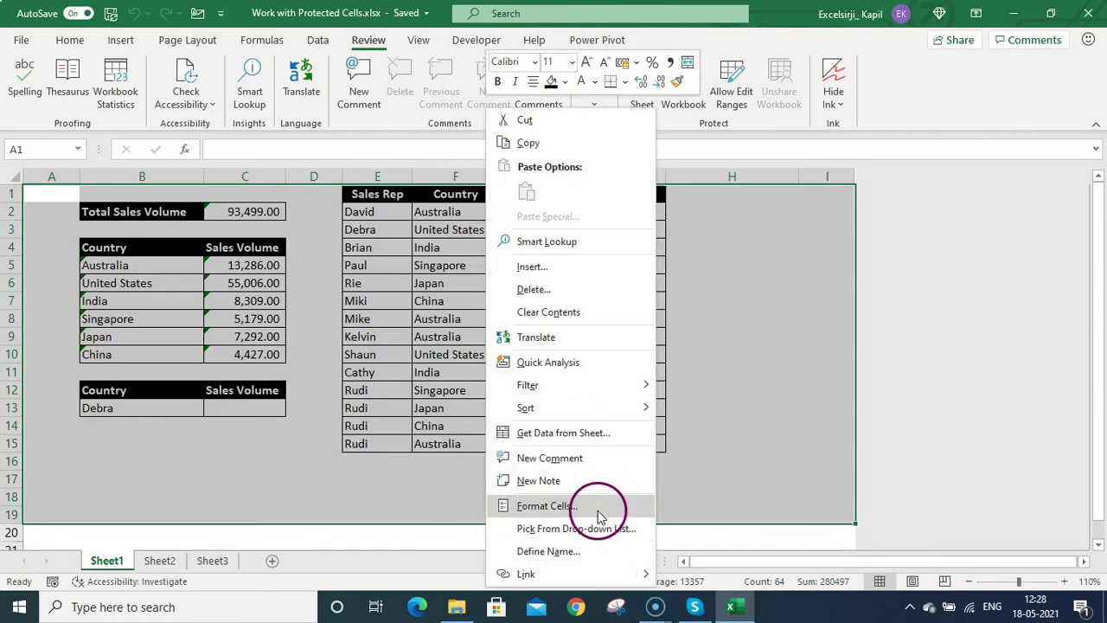
left_click(545, 507)
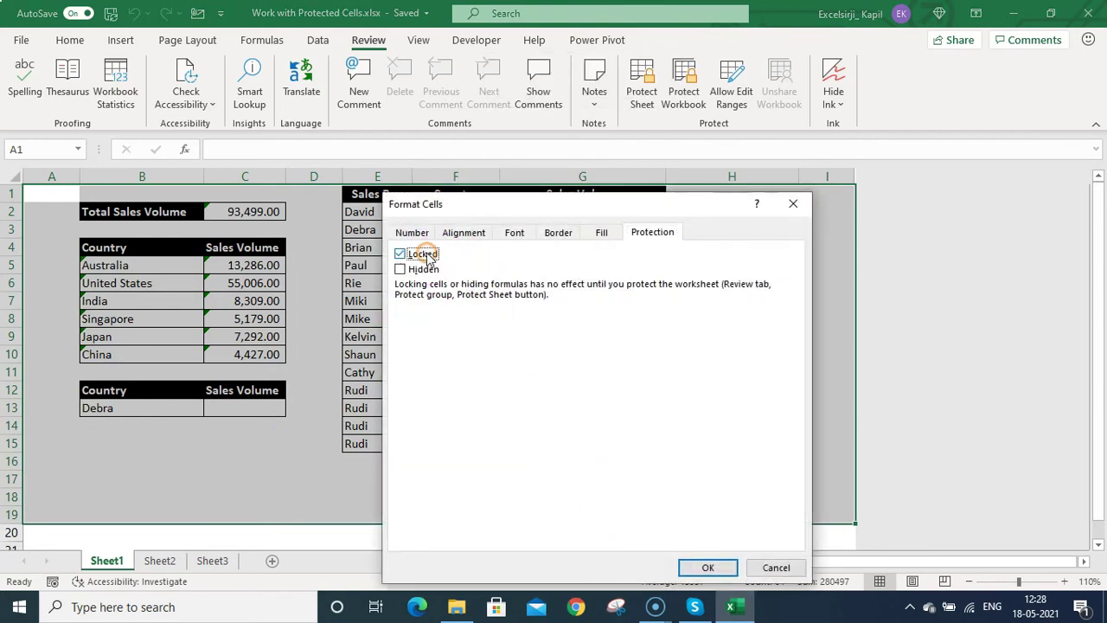
left_click(711, 568)
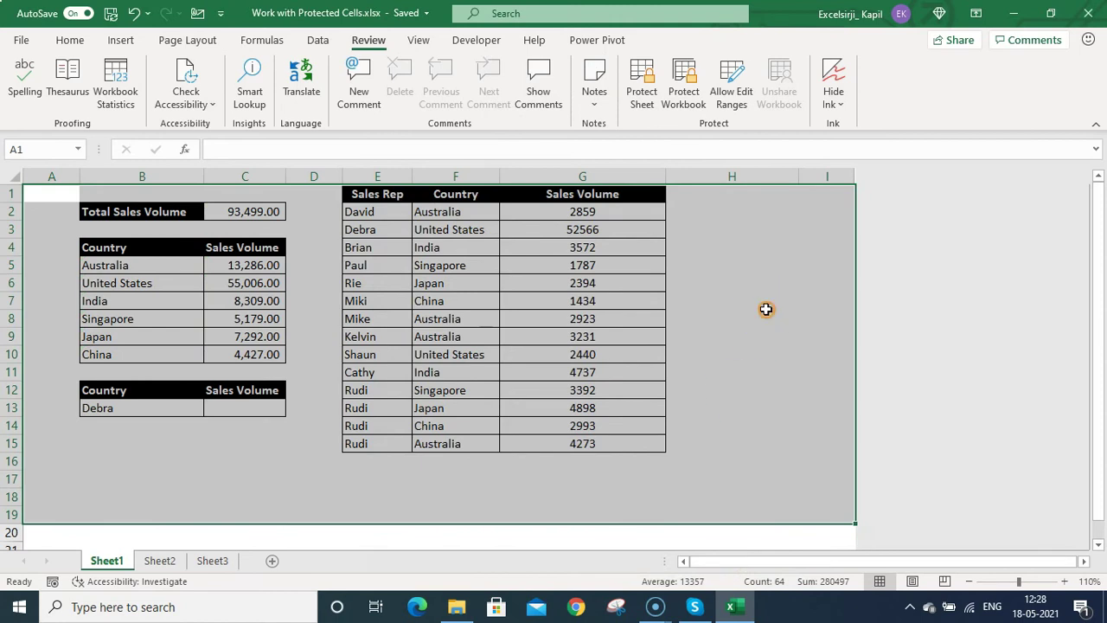
left_click(766, 307)
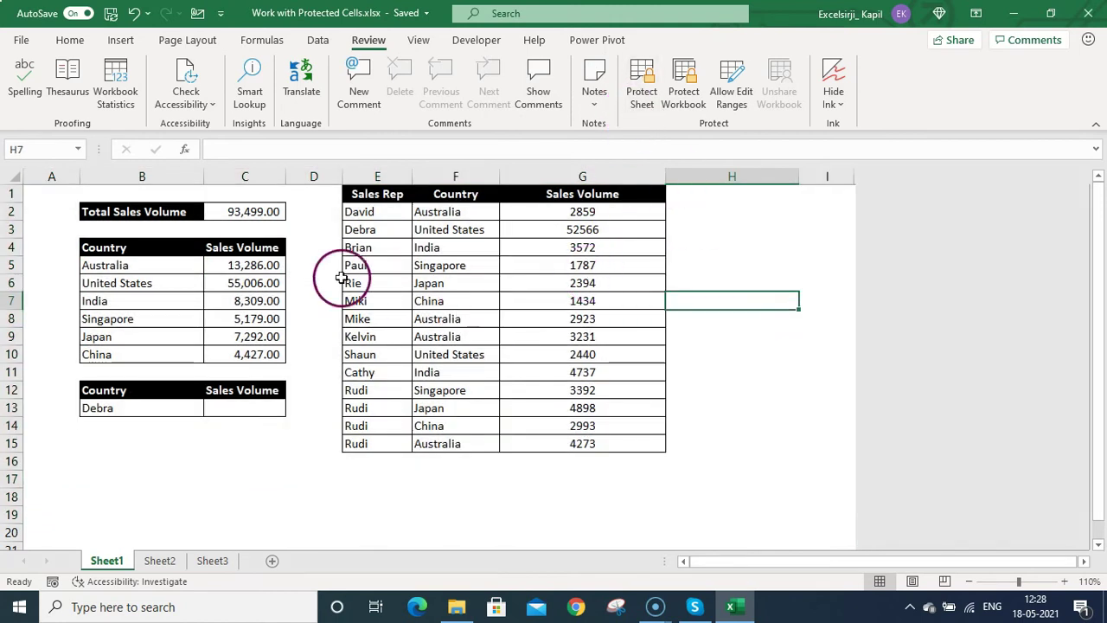
Review the formulas in C2, C5 and C8
left_click(256, 216)
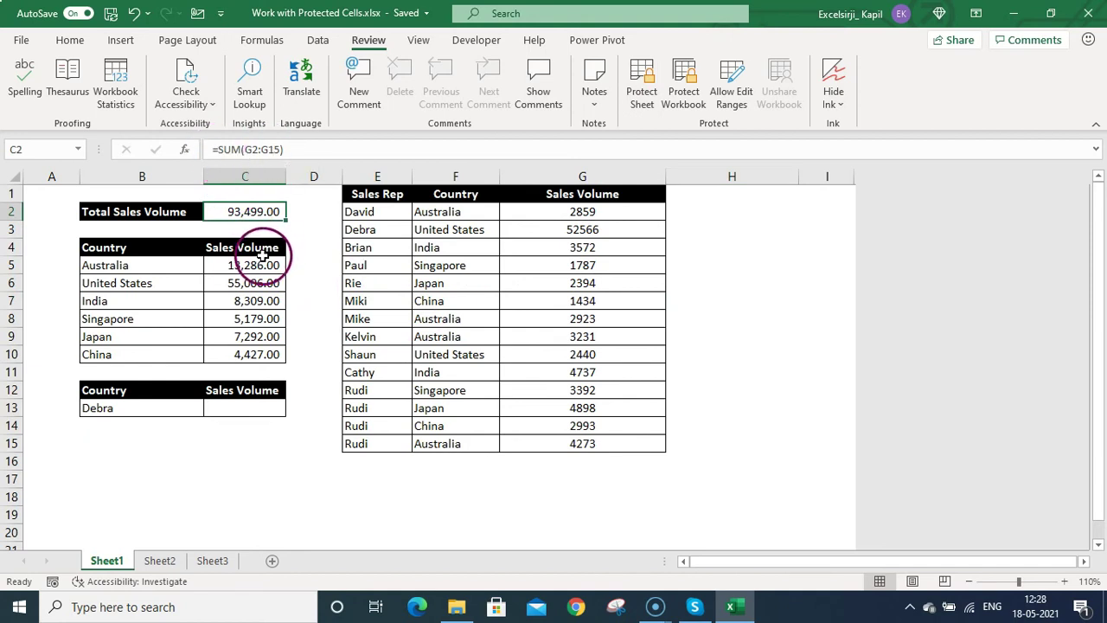
left_click(256, 263)
left_click(256, 317)
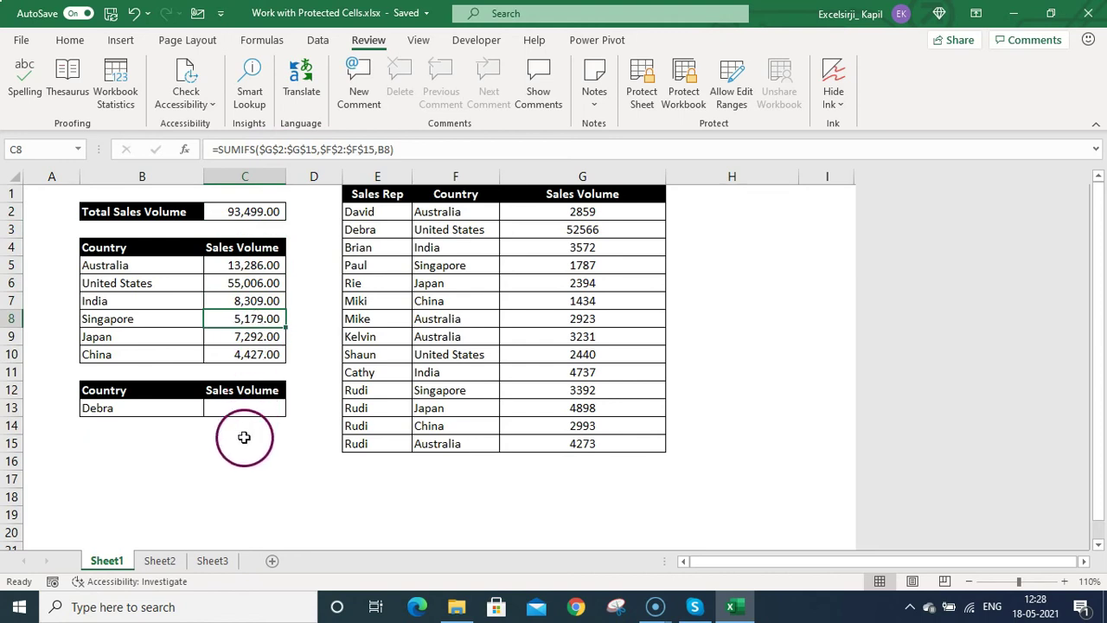
Pick Brian from B13's sales rep dropdown, then select C13
left_click(173, 410)
left_click(212, 413)
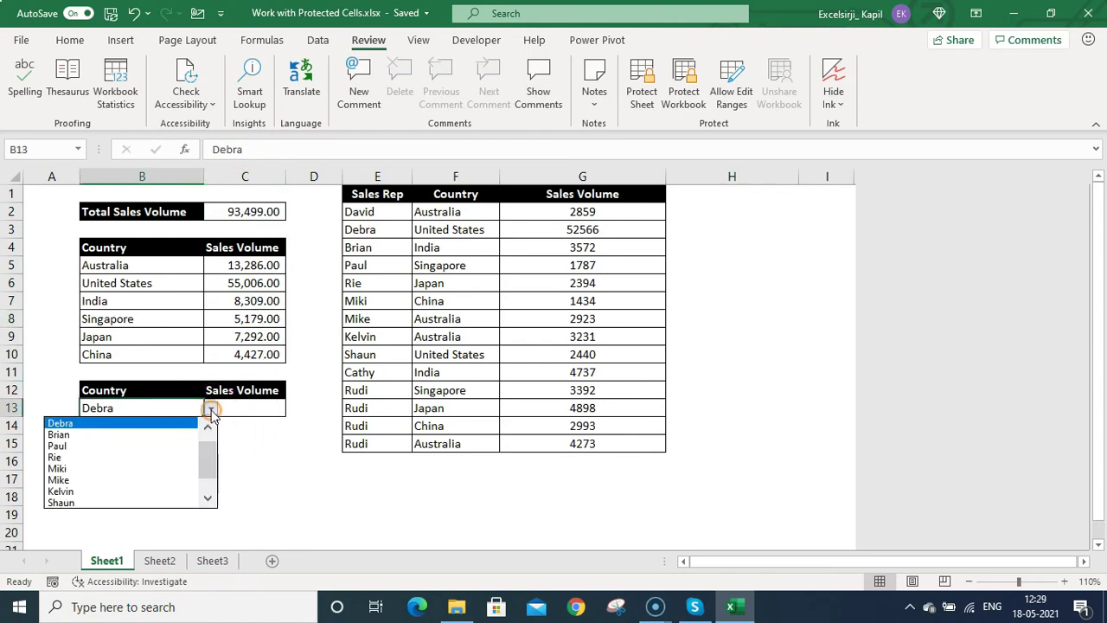
left_click(139, 435)
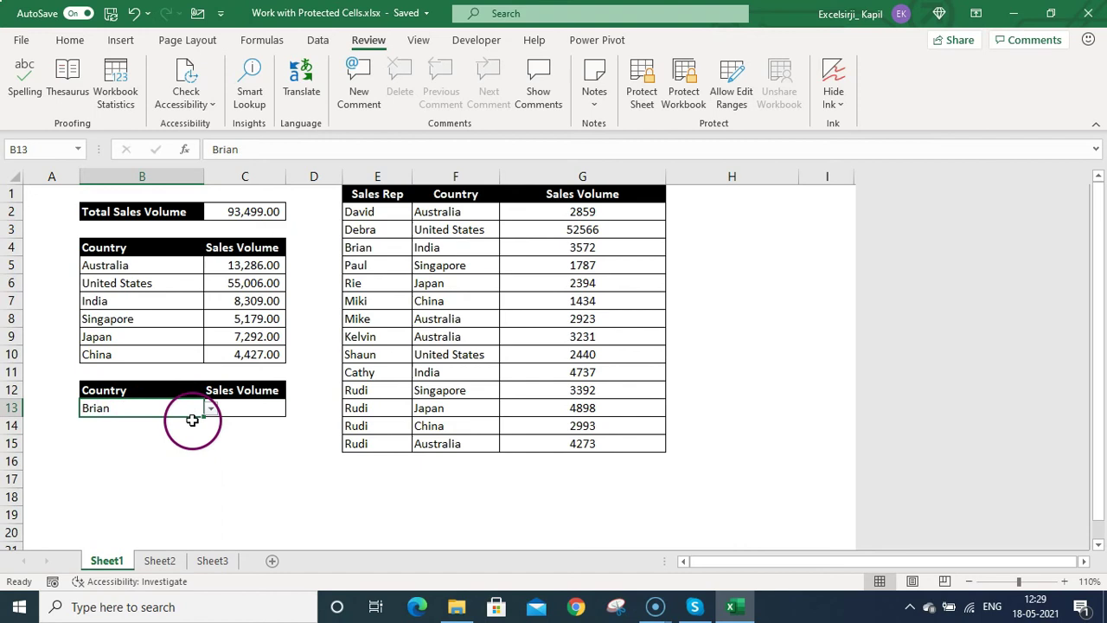
left_click(275, 407)
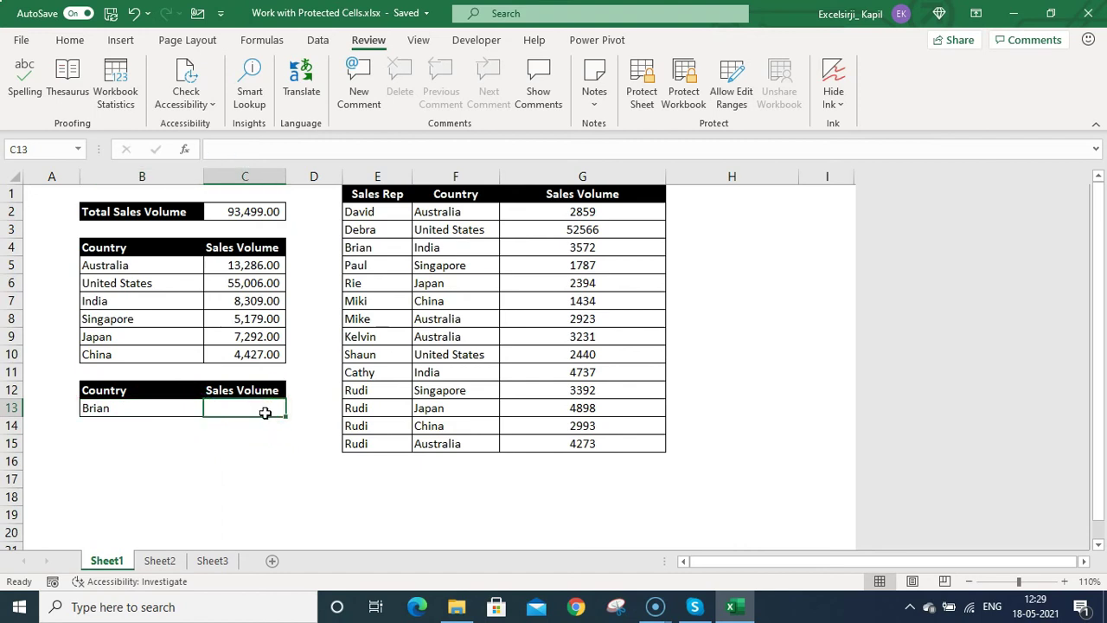
Enter =SUMIFS(G2:G15,$E$2:$E$15,B13) in C13 to total the chosen rep's Sales Volume
type("=sumifs(")
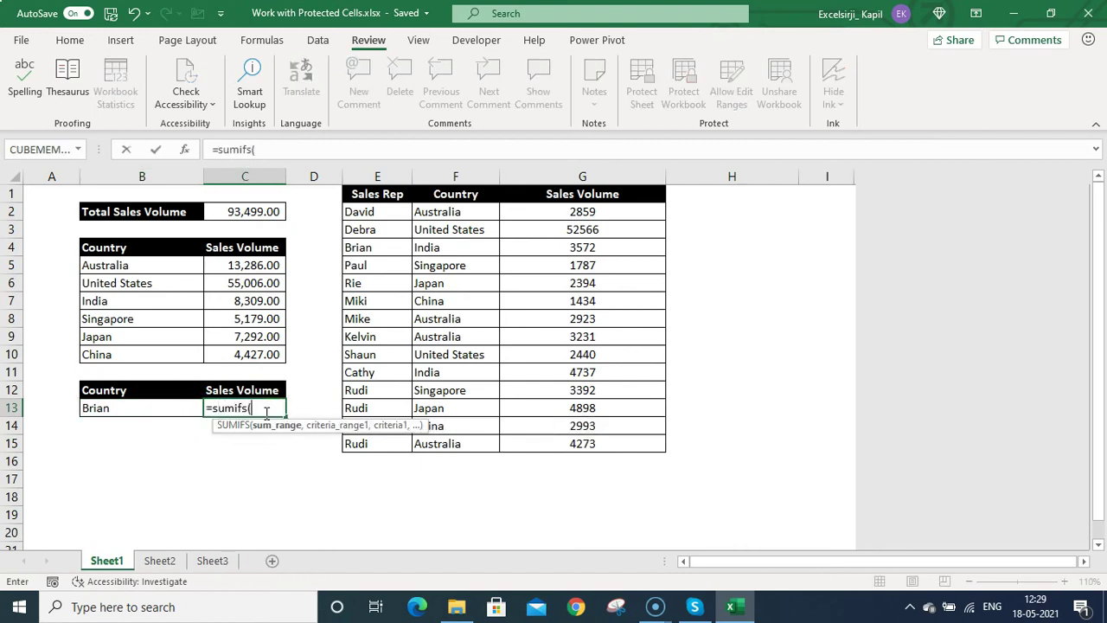
left_click_drag(548, 212, 562, 456)
type(",")
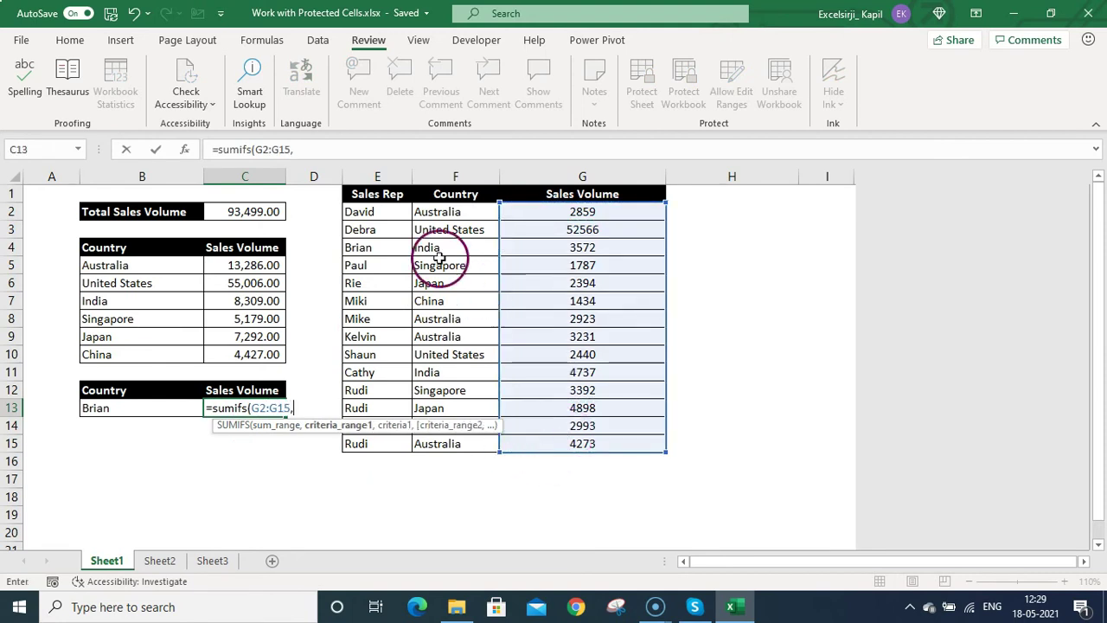
left_click_drag(404, 214, 407, 445)
key("F4")
type(",")
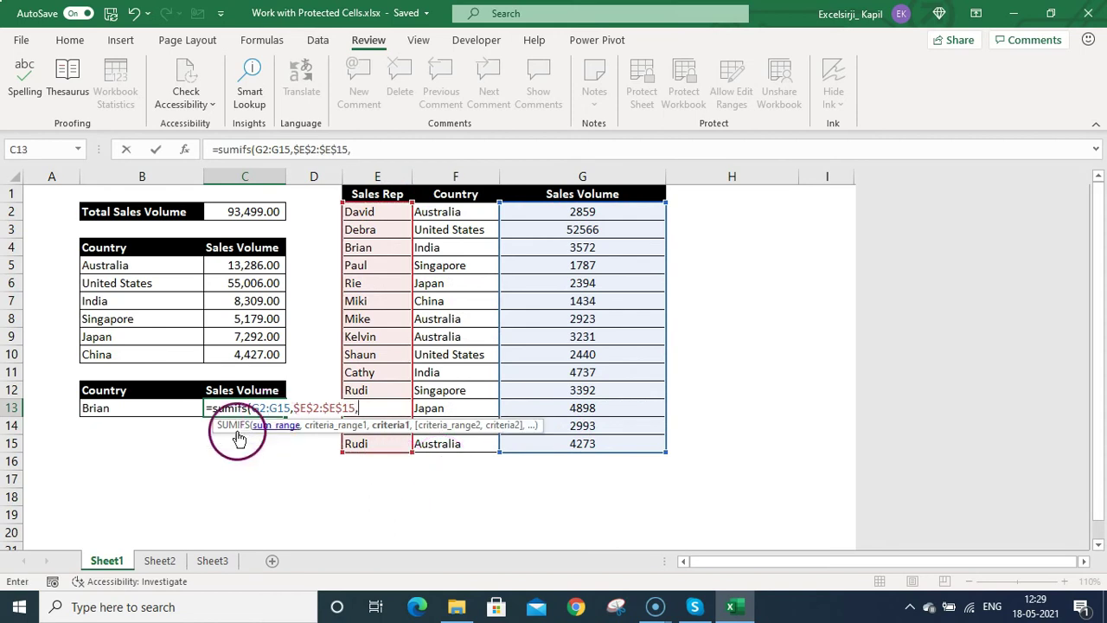
left_click(144, 408)
key("Return")
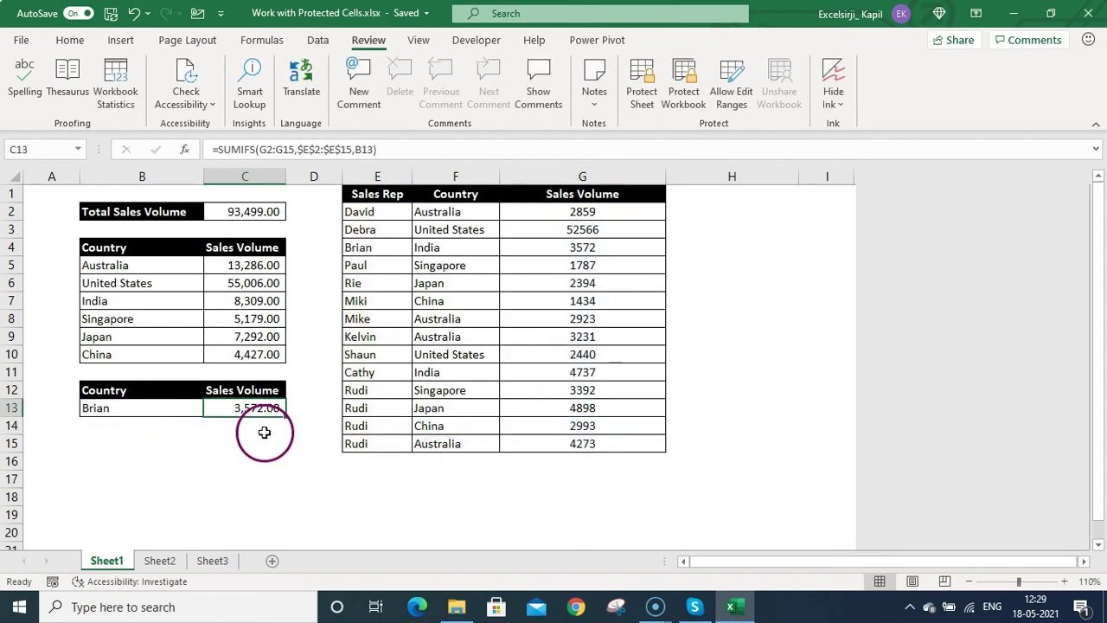
left_click(241, 410)
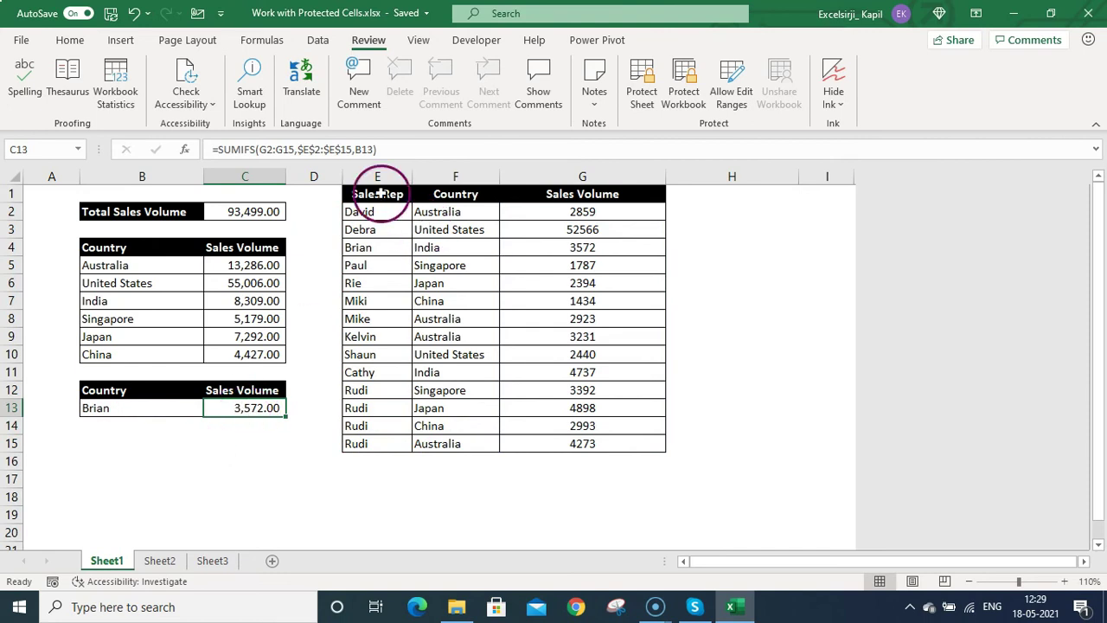
Switch B13's sales rep to Miki so C13 shows 1,434.00
left_click(167, 414)
key("alt+Down")
key("Down")
key("Down")
key("Down")
key("Return")
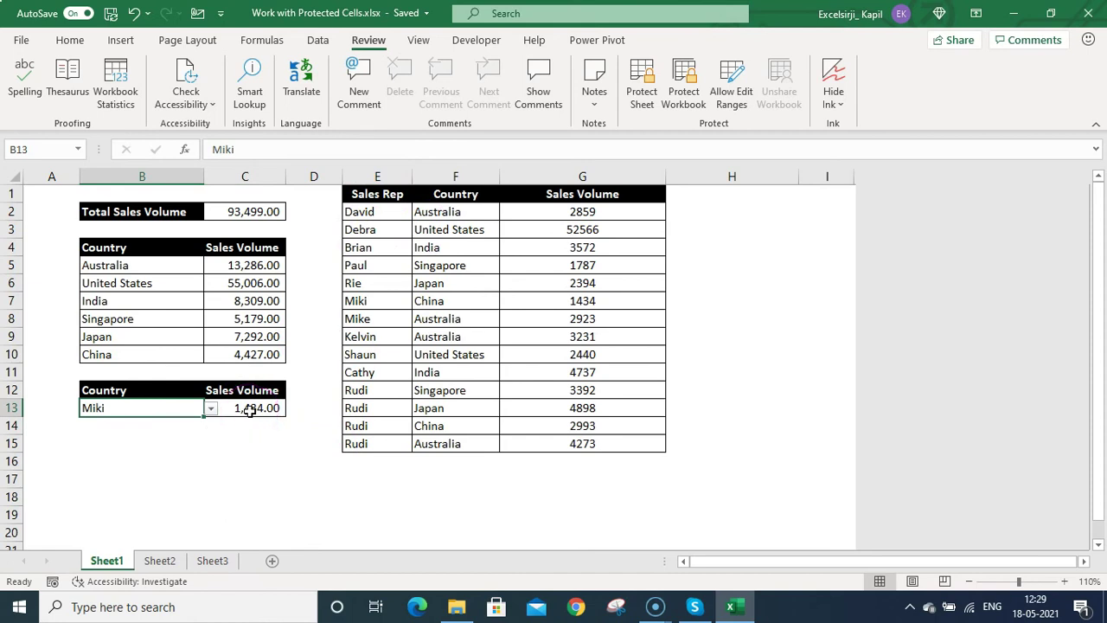
left_click(243, 212)
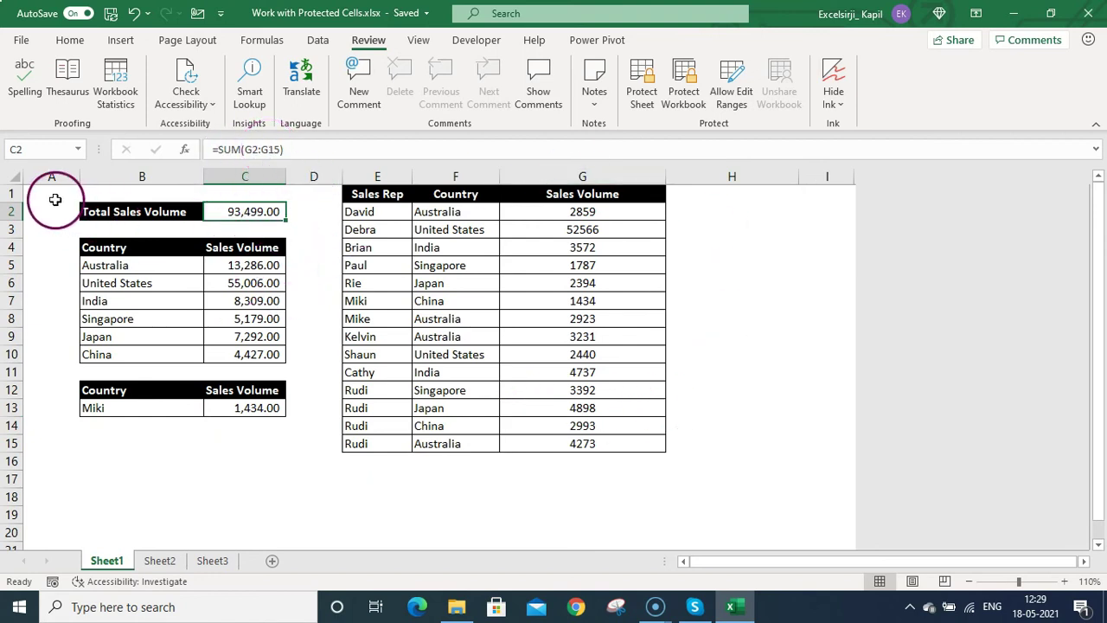
Tick Hidden in Format Cells > Protection for C2 and C5:C10
left_click_drag(49, 189, 826, 514)
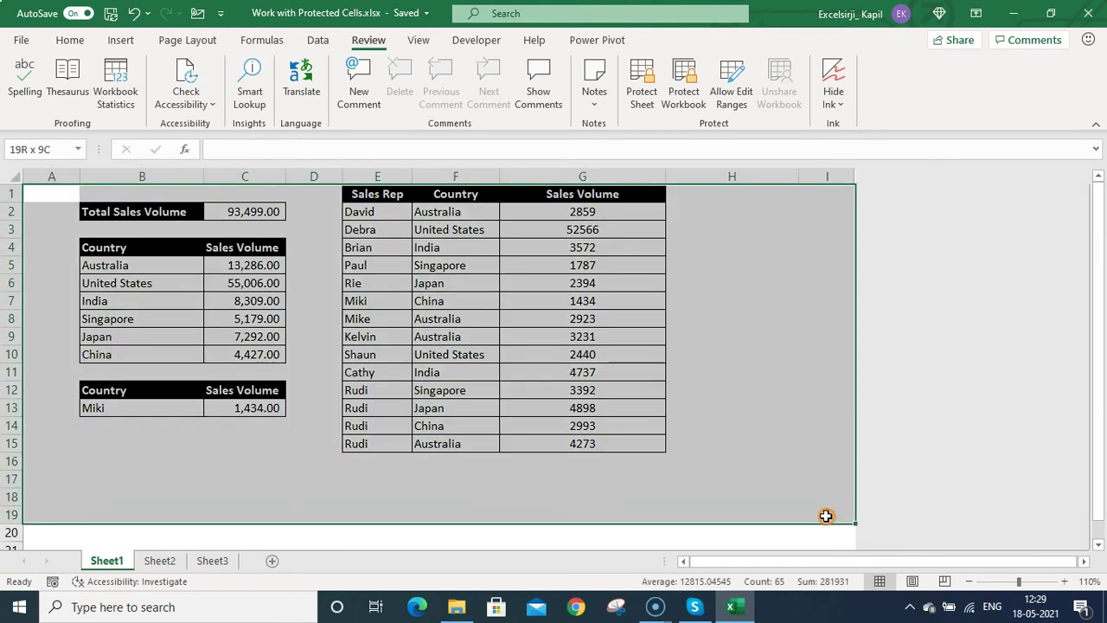
left_click(257, 211)
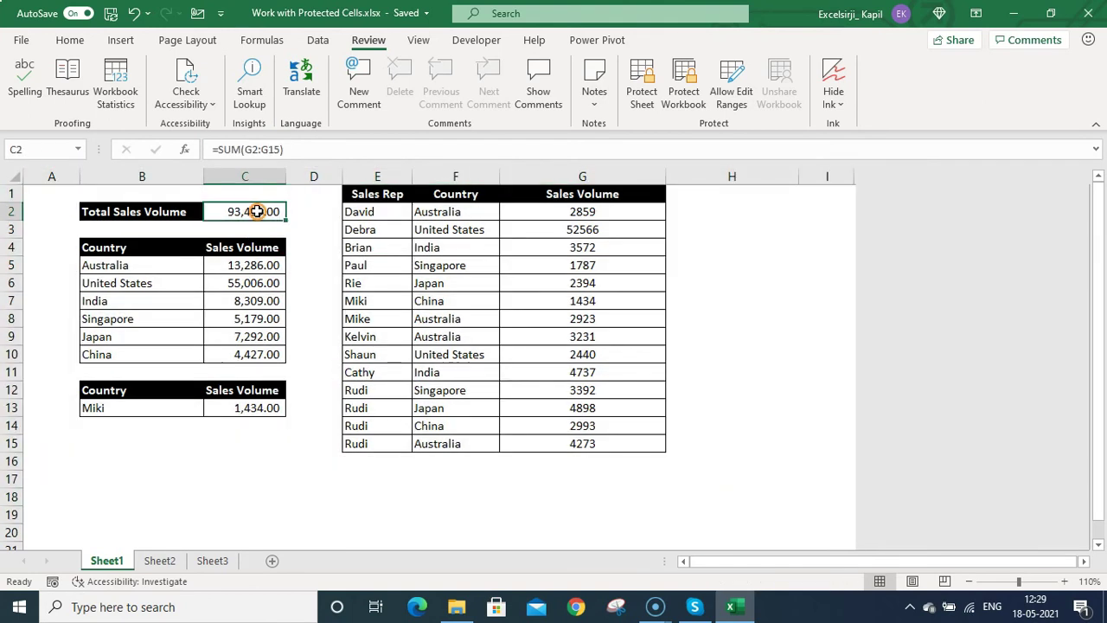
left_click_drag(251, 265, 251, 319)
key("shift+Down")
key("shift+Down")
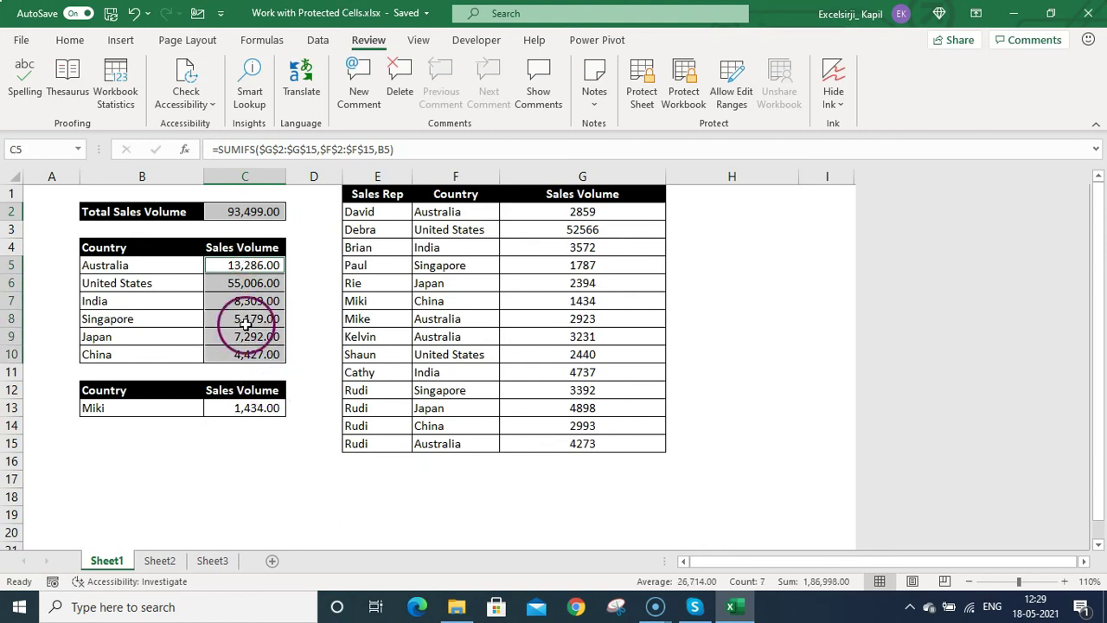
right_click(248, 284)
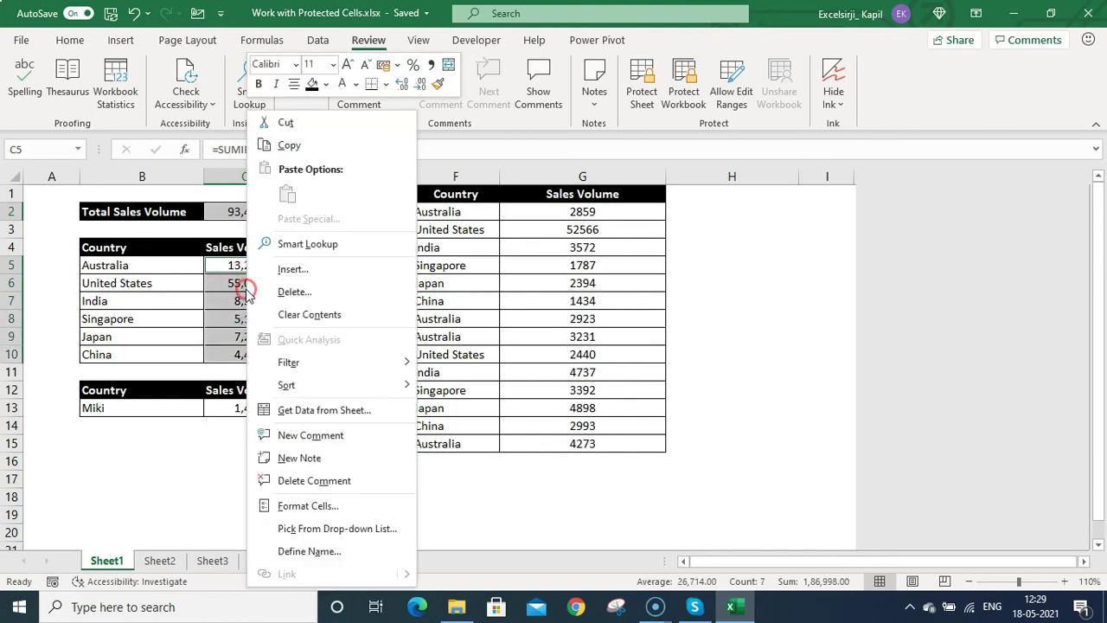
left_click(299, 506)
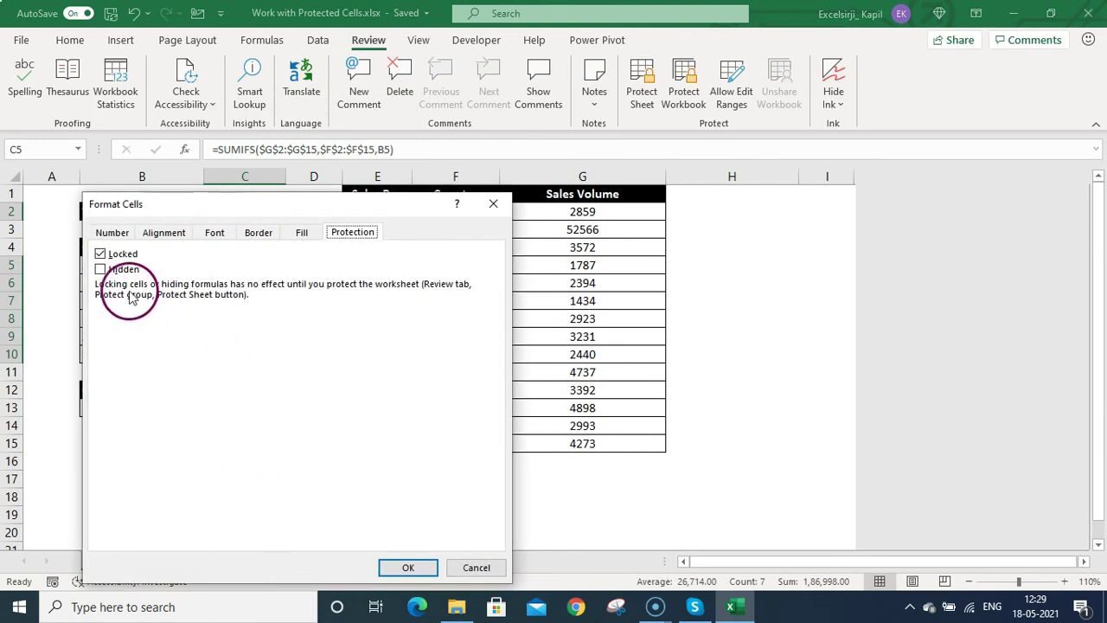
left_click(107, 270)
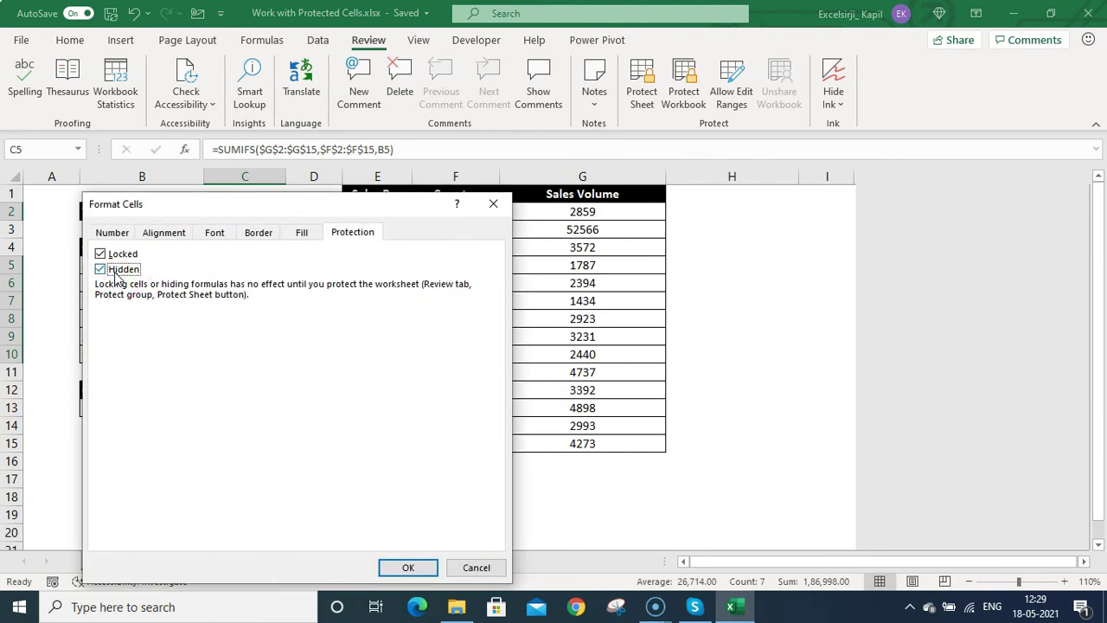
left_click(408, 568)
left_click(303, 301)
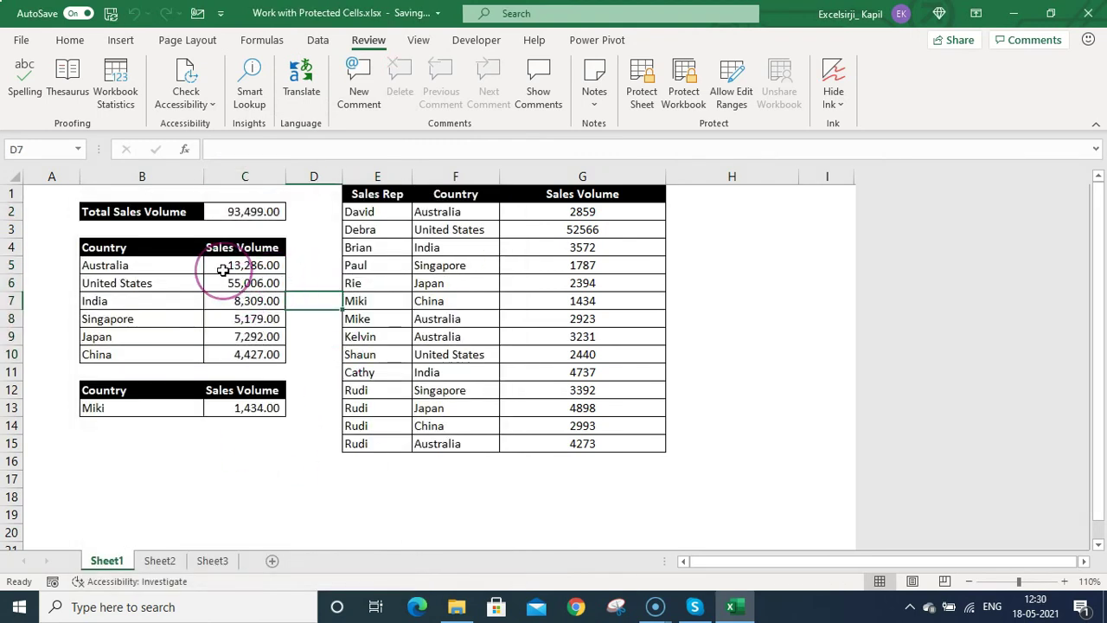
Protect Sheet1 with Select locked cells unticked, then check C5:C9, C2 and C13
left_click(640, 92)
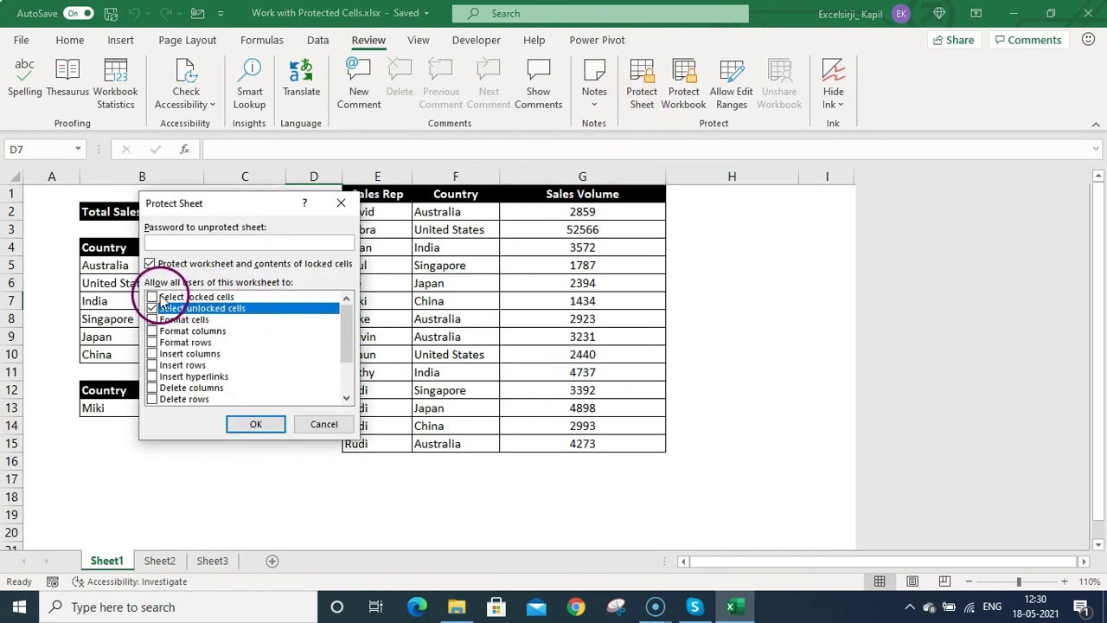
left_click(151, 297)
left_click(255, 423)
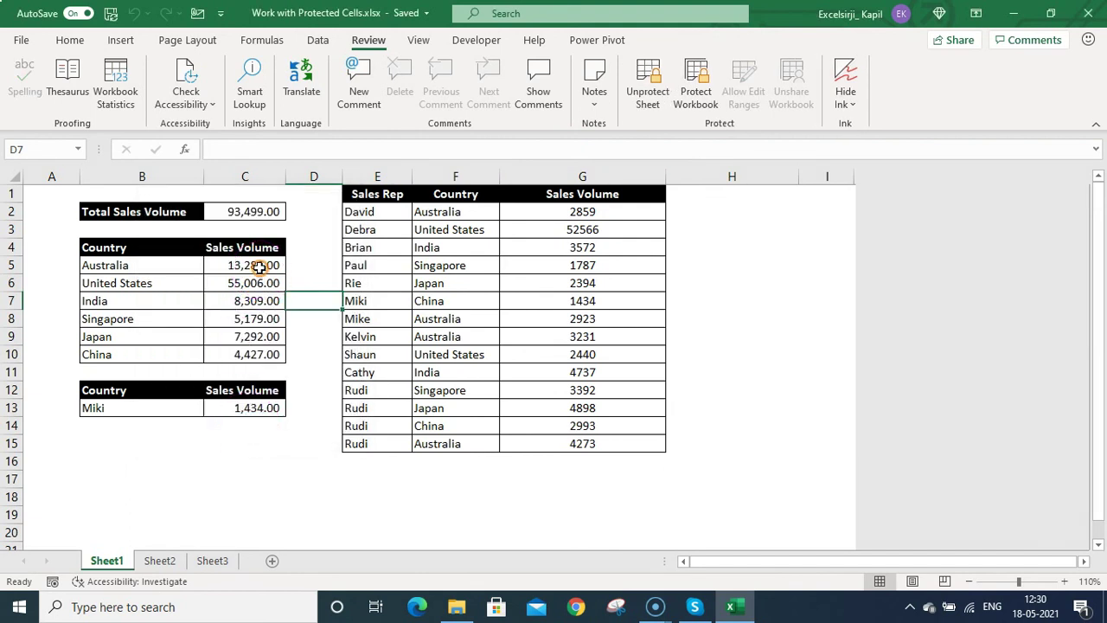
left_click_drag(259, 267, 264, 337)
left_click(233, 212)
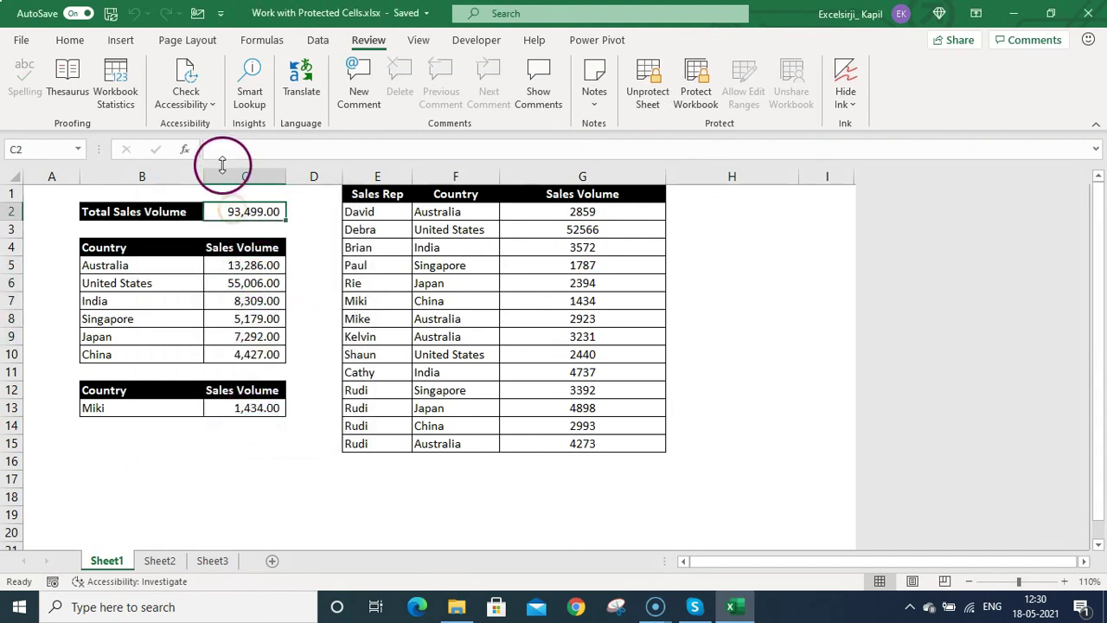
left_click(248, 406)
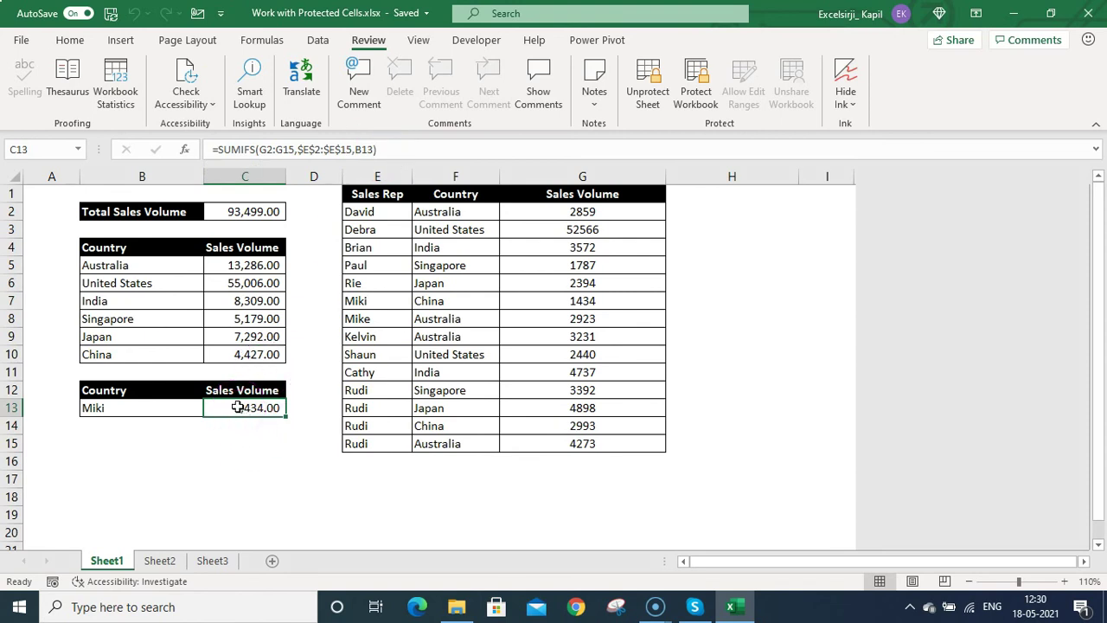
Try setting B13 to Rie, dismiss the protected-sheet warning, and unprotect the sheet
left_click(153, 407)
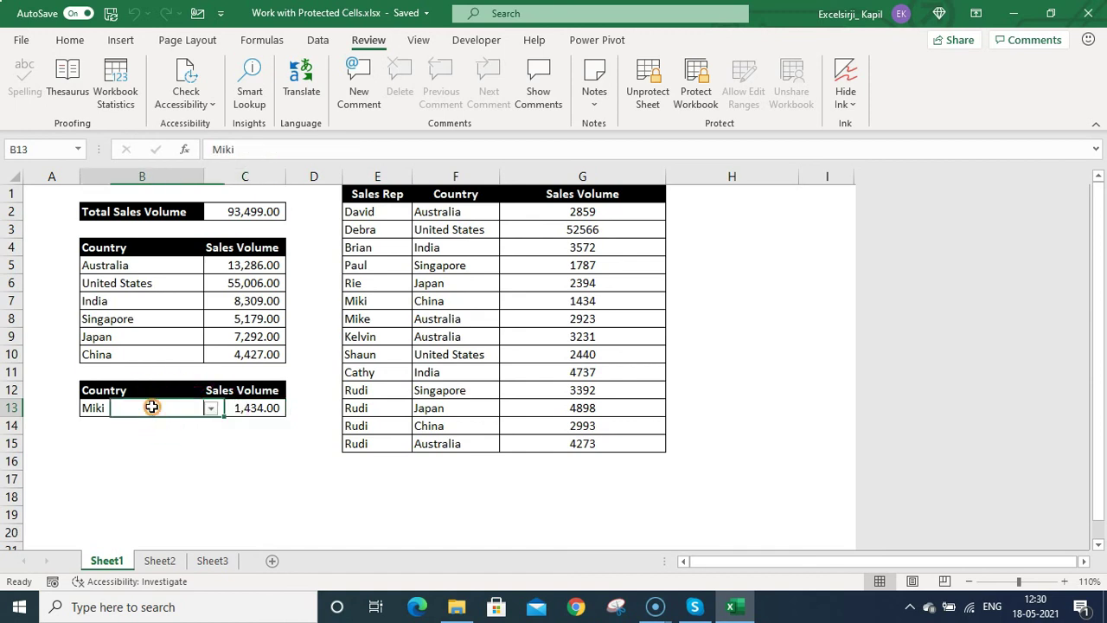
key("alt+Down")
key("Up")
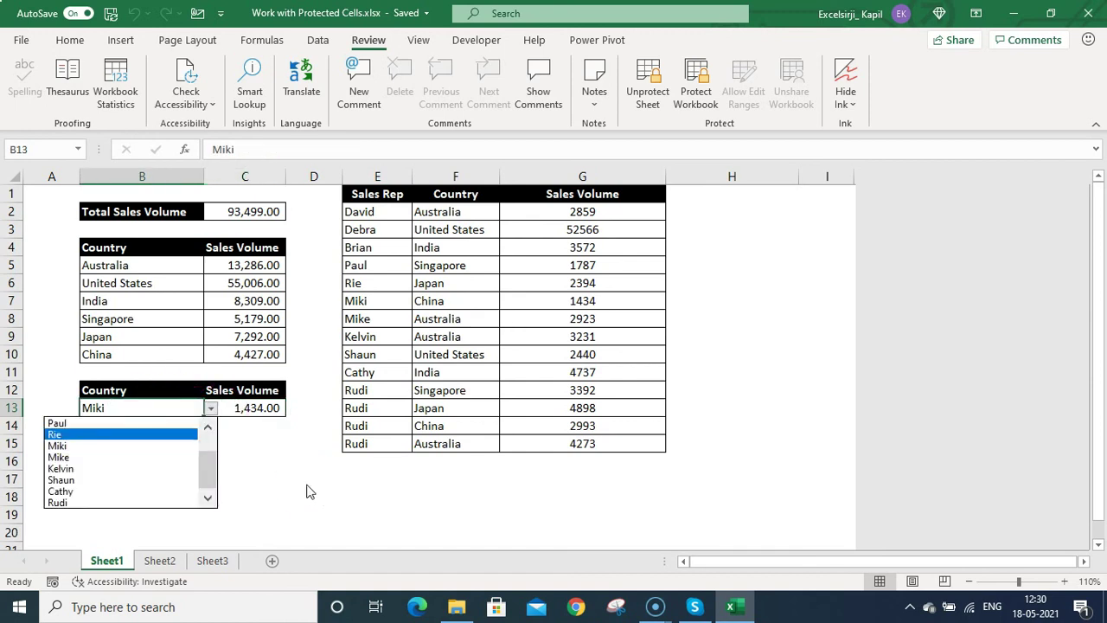
key("Return")
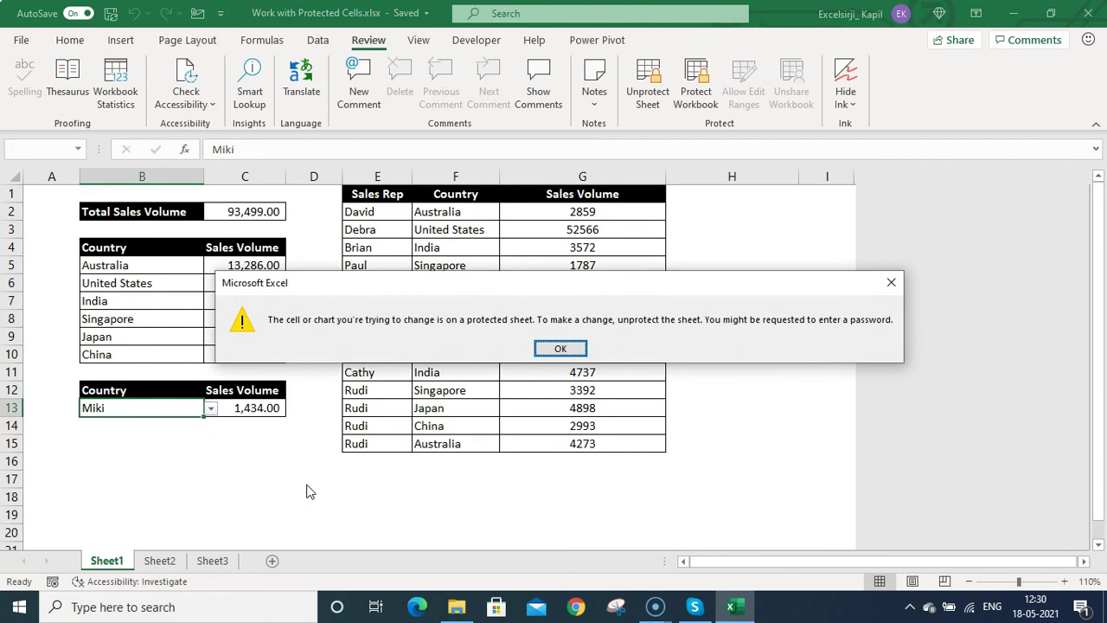
key("Return")
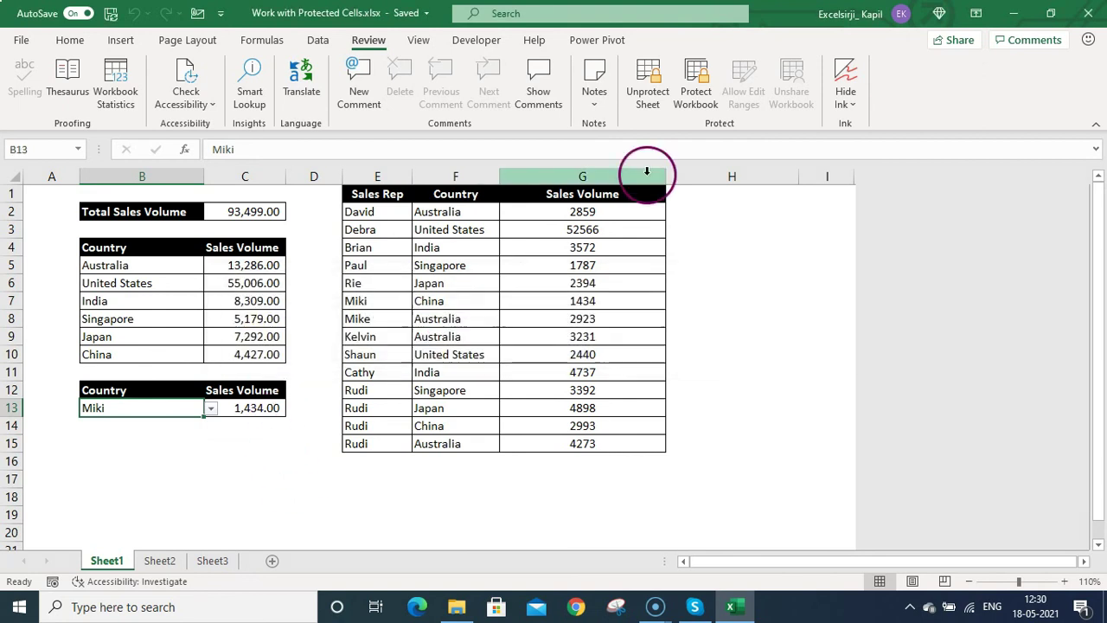
left_click(648, 97)
Untick Locked for cell B13 in Format Cells > Protection
right_click(146, 408)
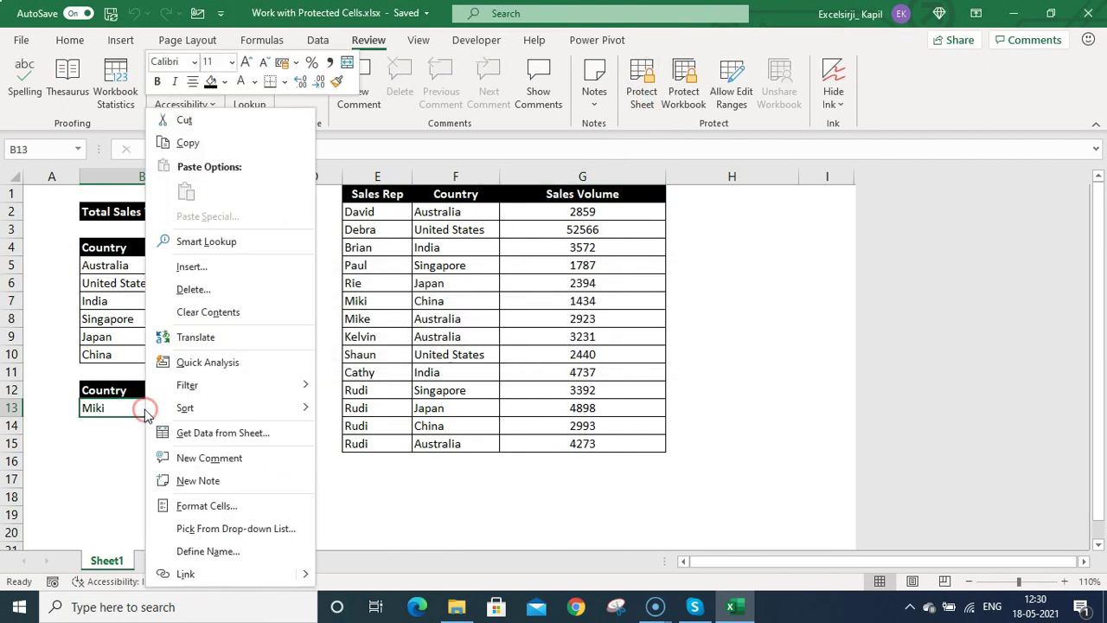
left_click(206, 505)
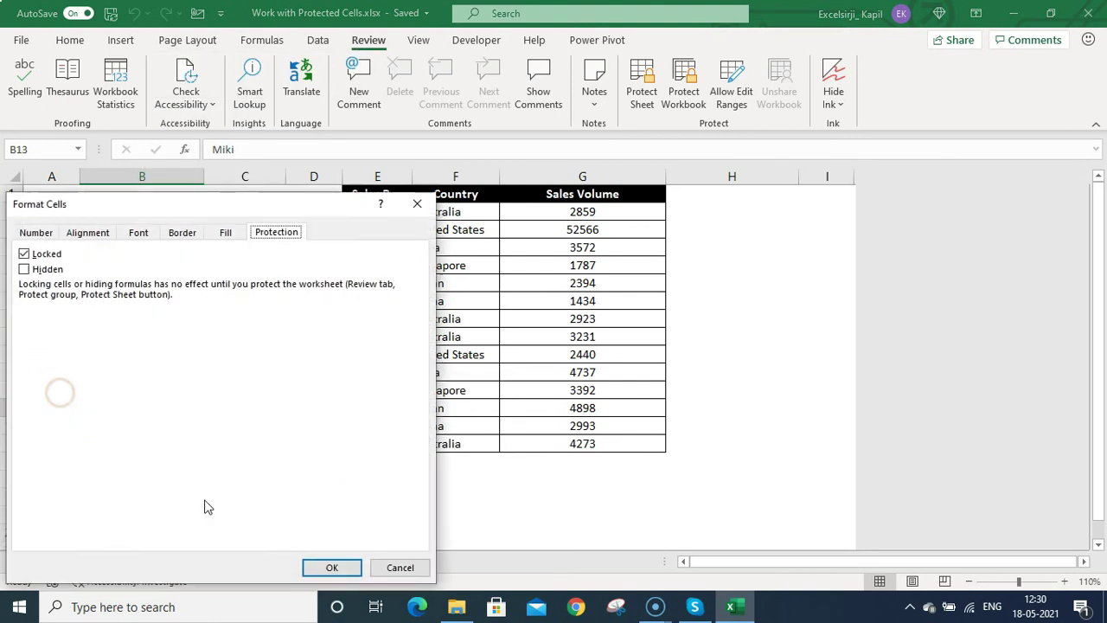
left_click(45, 256)
left_click(332, 568)
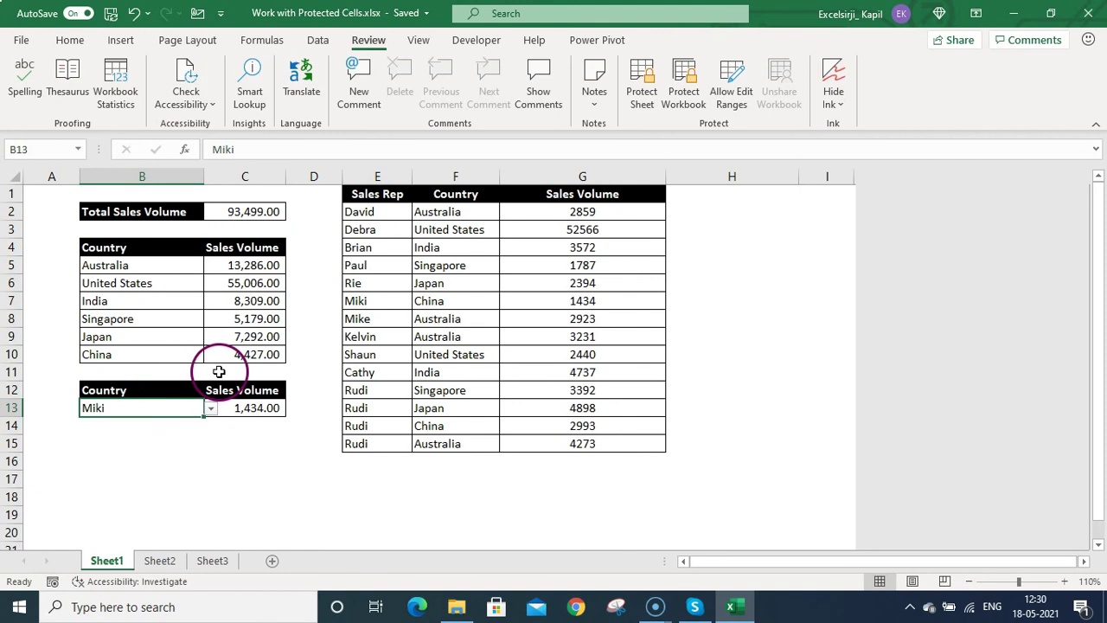
Re-protect the sheet and choose Brian in B13, so C13 shows 3,572.00
left_click(647, 87)
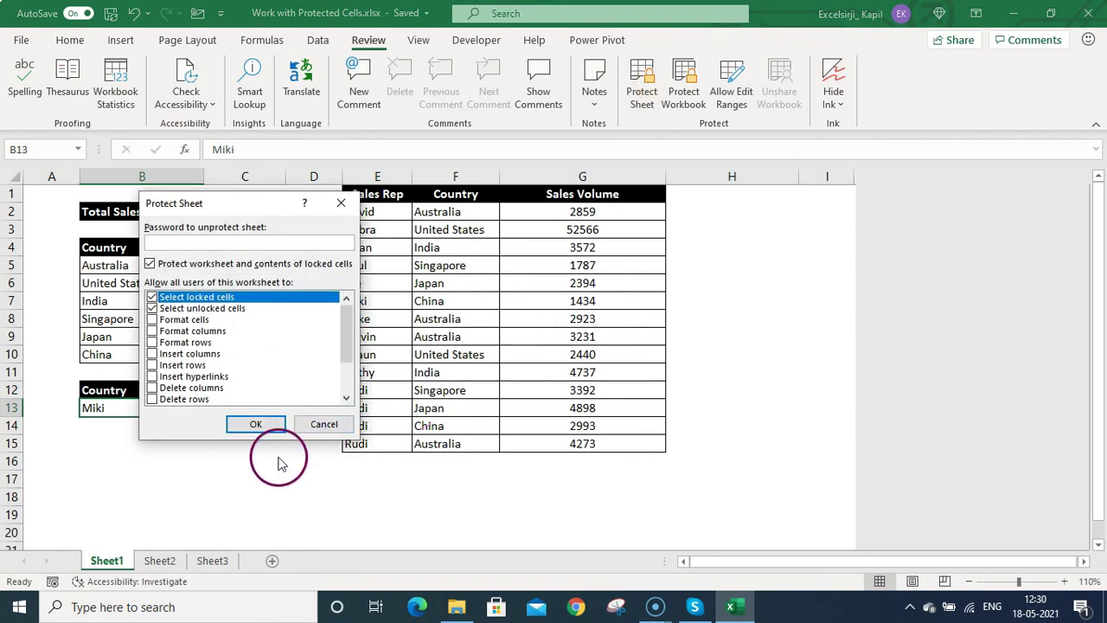
left_click(259, 424)
key("alt+Down")
key("Up")
key("Up")
key("Up")
key("Return")
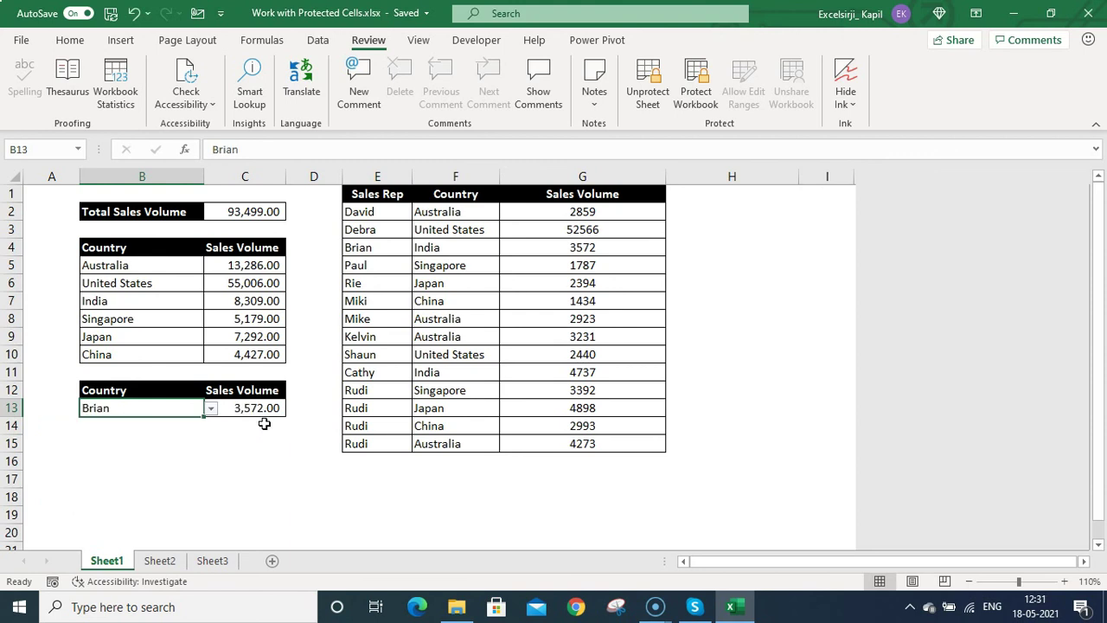
left_click(258, 410)
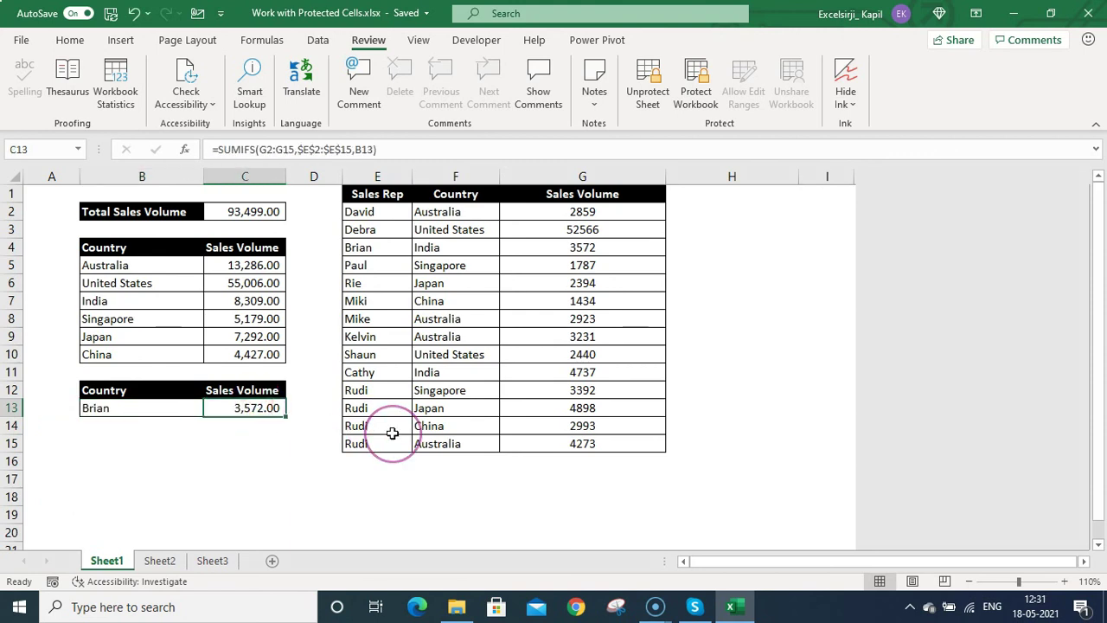